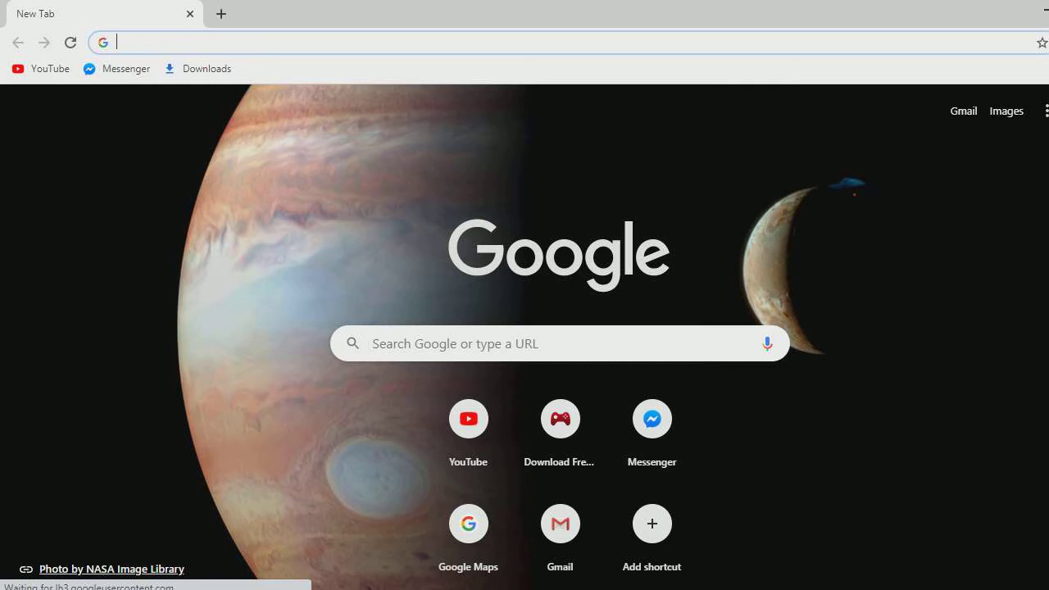
# - Open the Panzoid creations page at panzoid.com/creations
pyautogui.write('pan')
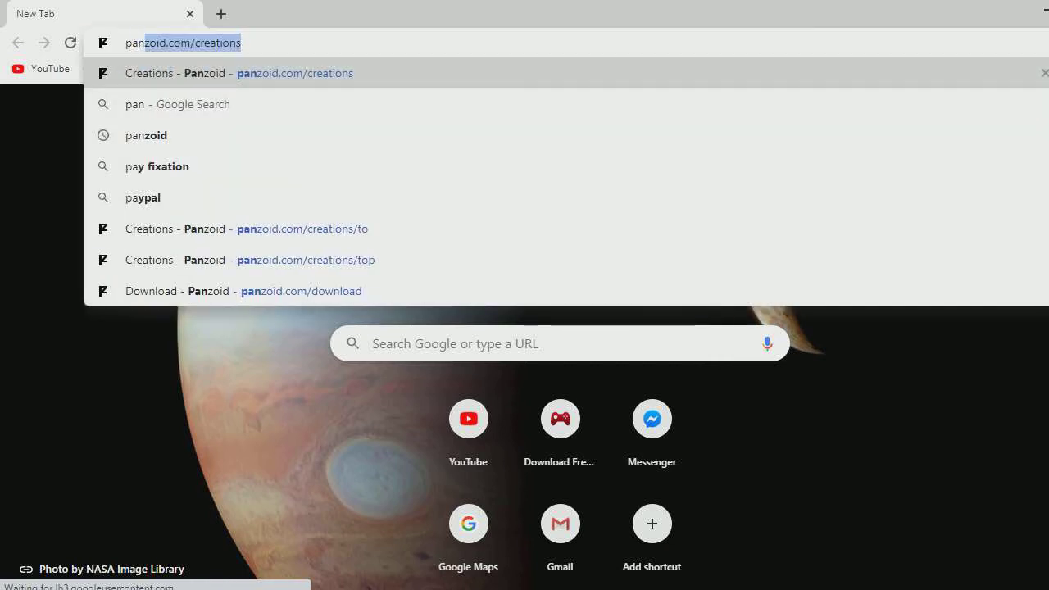
pyautogui.write('z')
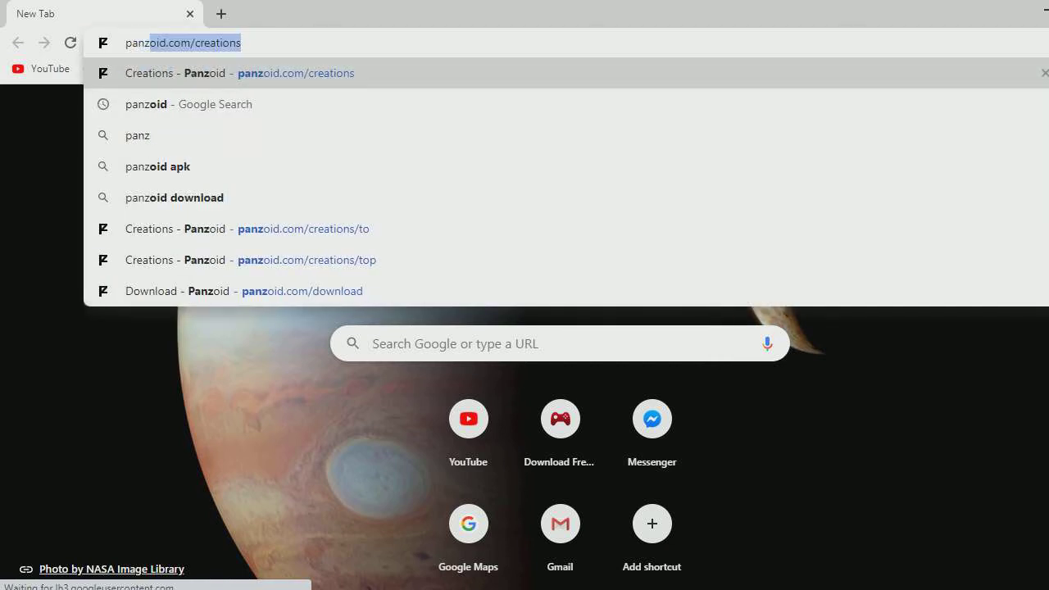
pyautogui.write('oid')
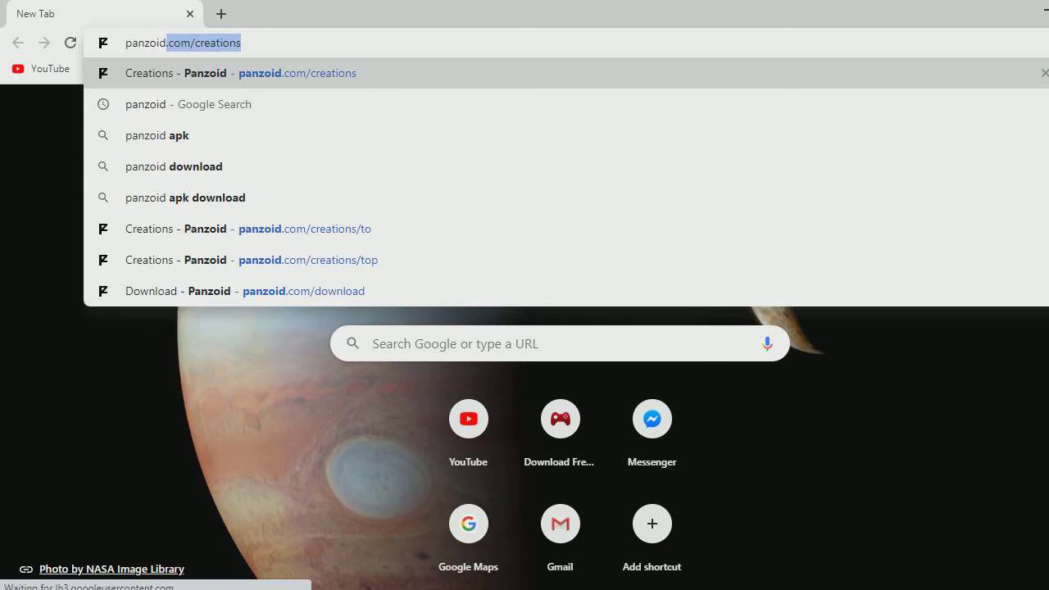
pyautogui.press('Return')
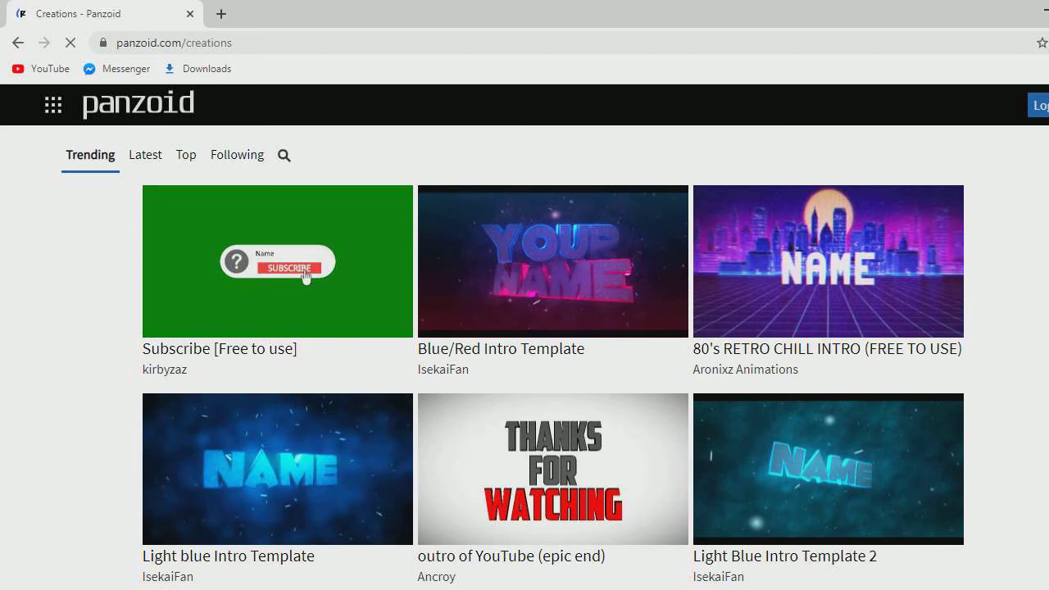
# - Browse the trending creations on Panzoid for a suitable intro template
pyautogui.scroll(-5, 525, 357)
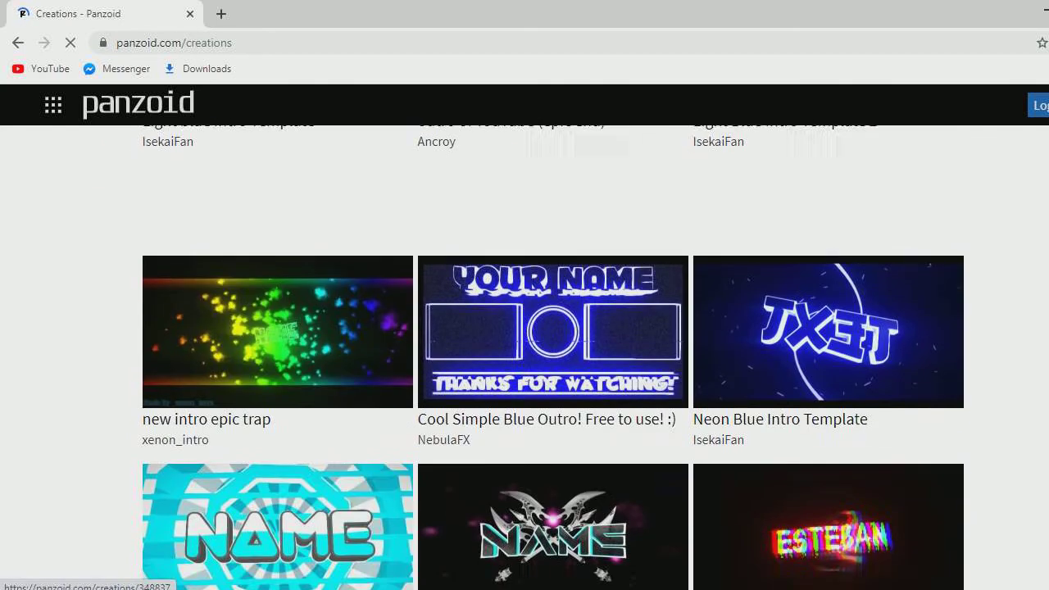
pyautogui.scroll(5, 524, 357)
pyautogui.scroll(-7, 525, 357)
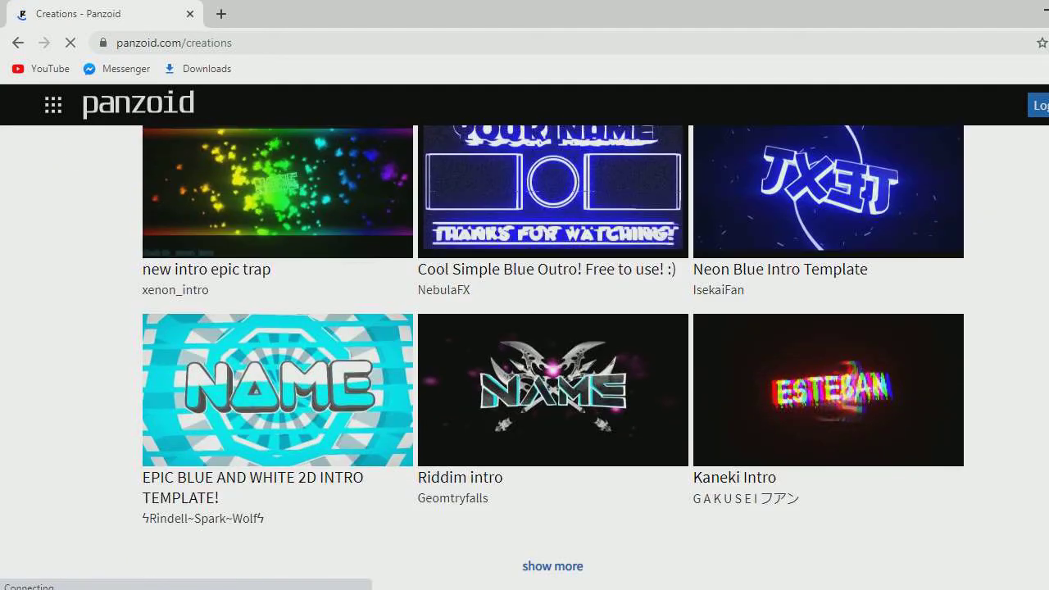
pyautogui.scroll(6, 524, 357)
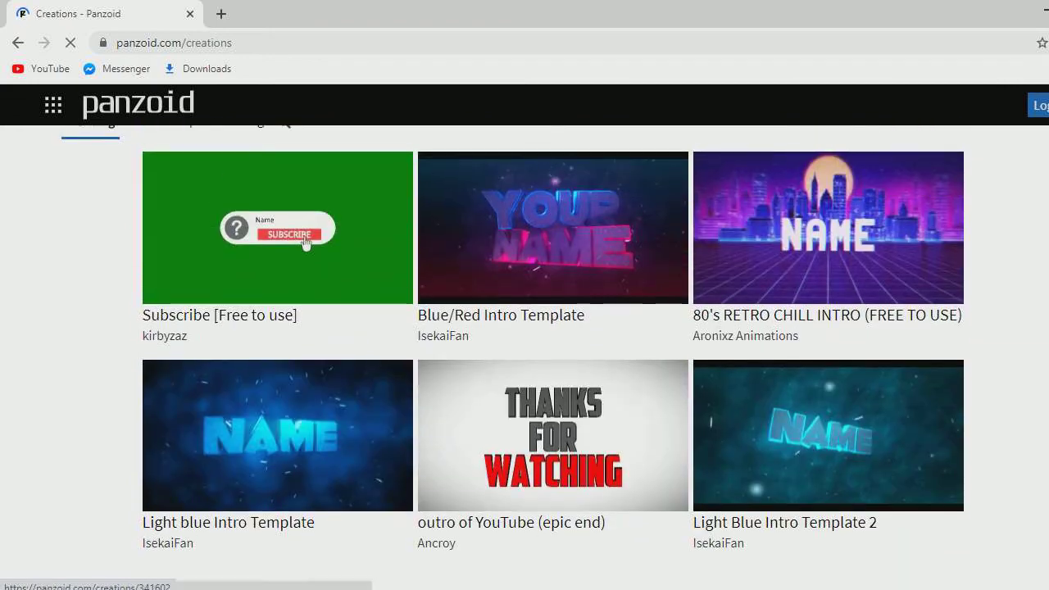
pyautogui.scroll(-3, 524, 358)
pyautogui.scroll(-4, 525, 357)
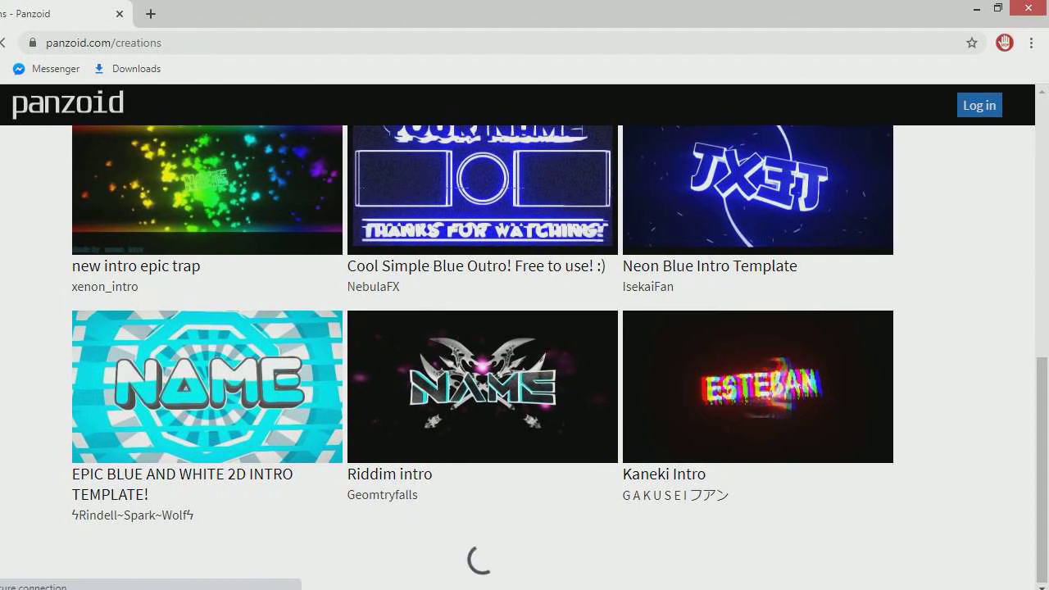
pyautogui.scroll(1, 525, 357)
pyautogui.scroll(5, 525, 357)
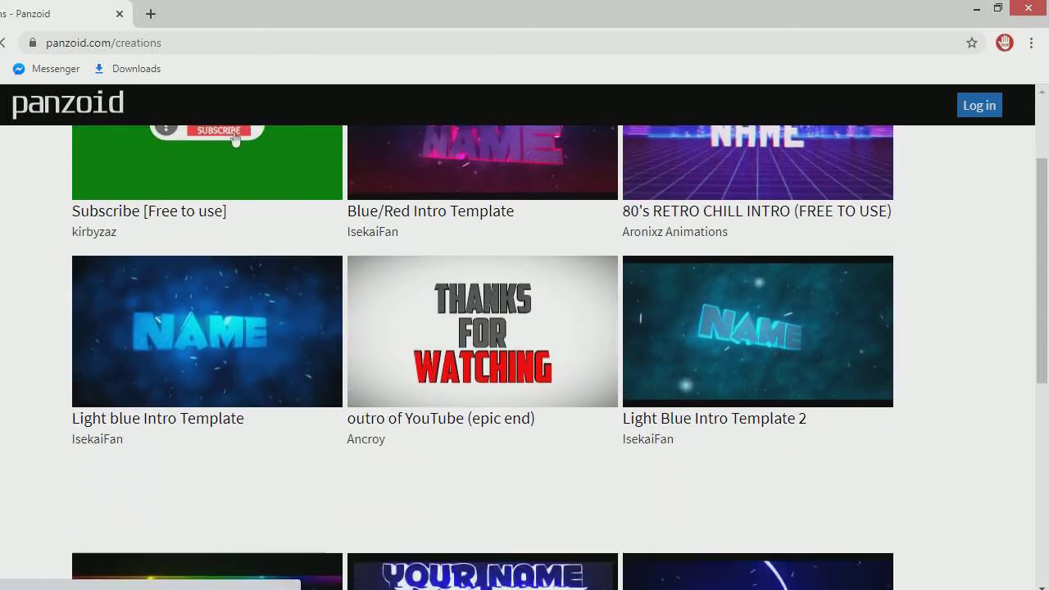
pyautogui.scroll(-5, 525, 357)
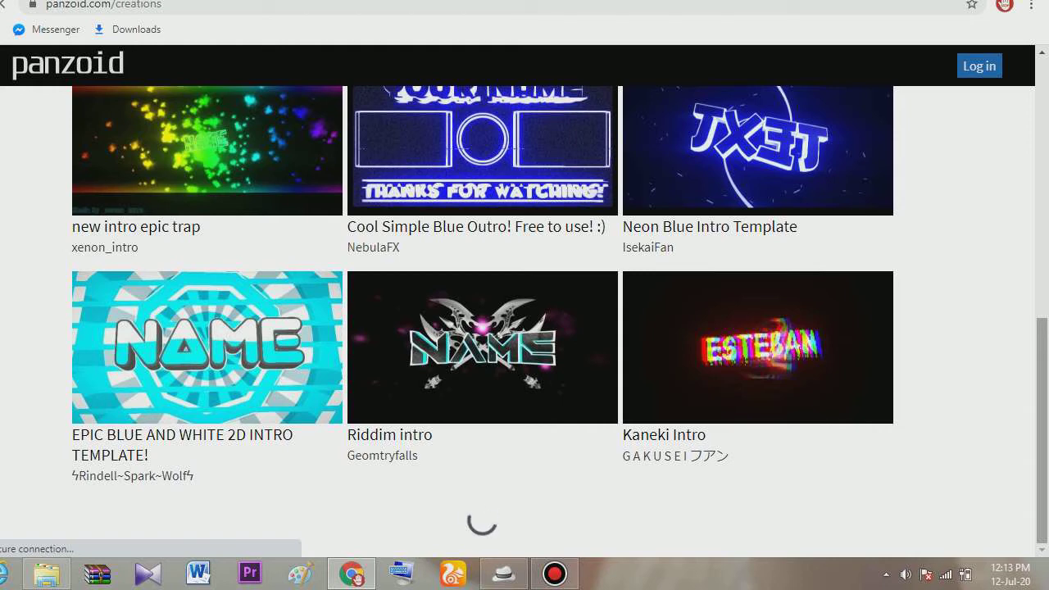
pyautogui.scroll(3, 524, 357)
pyautogui.scroll(4, 524, 357)
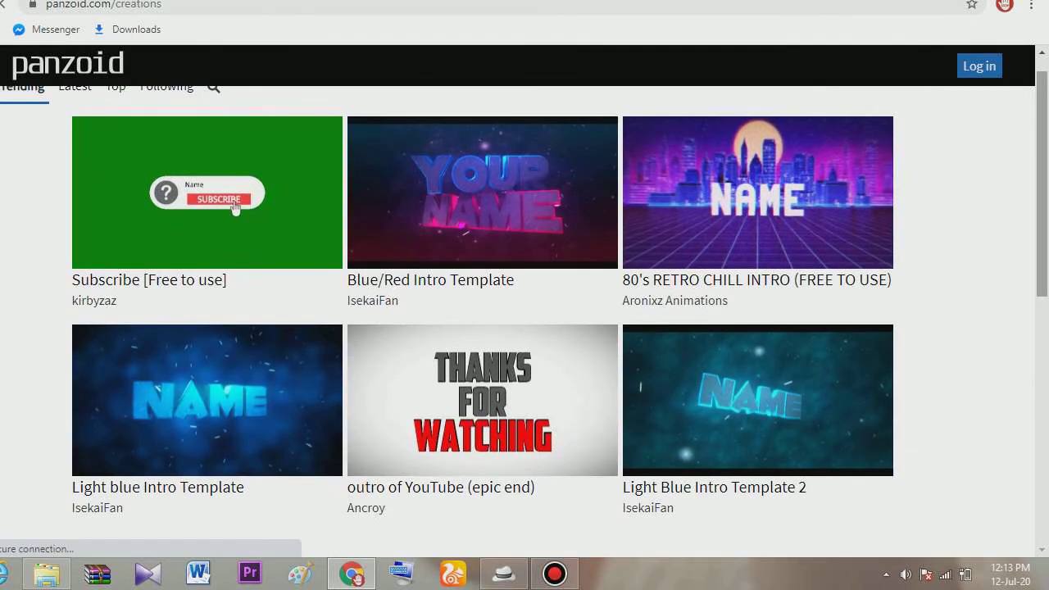
pyautogui.scroll(-3, 524, 358)
pyautogui.scroll(-4, 524, 357)
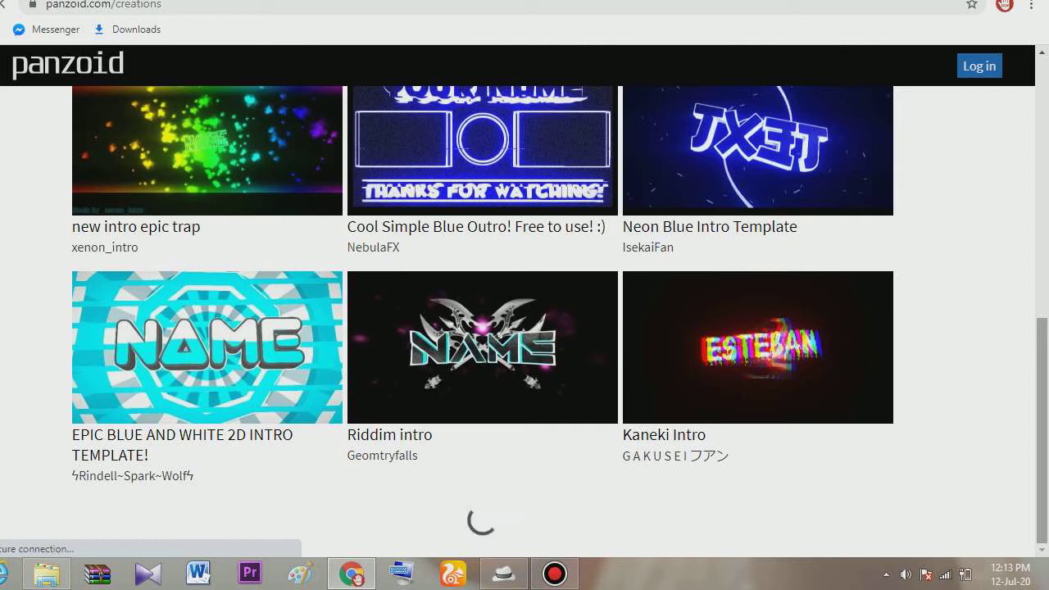
pyautogui.scroll(1, 525, 357)
pyautogui.scroll(5, 235, 88)
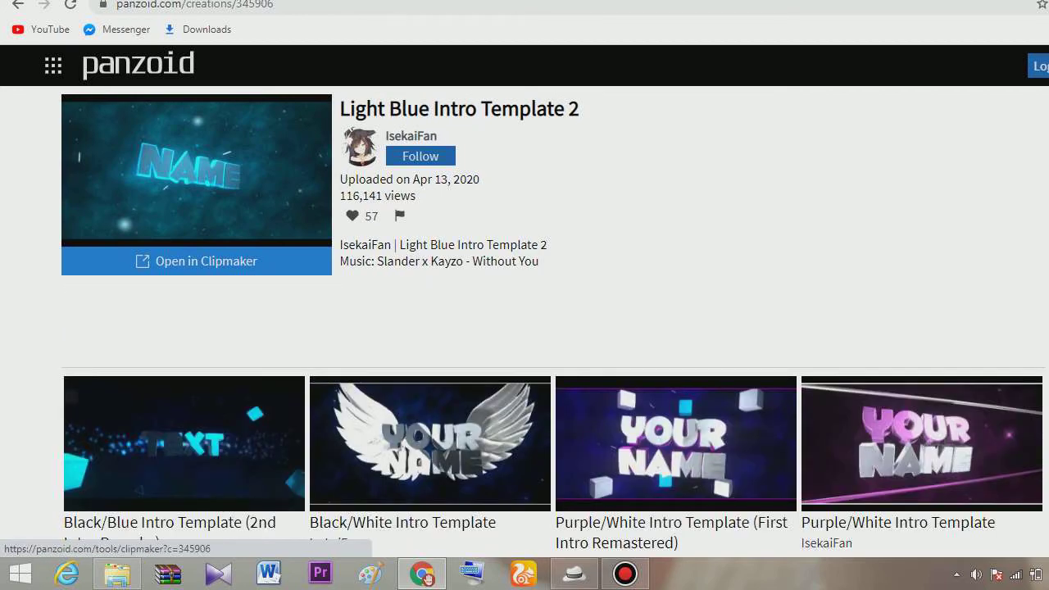
# - Open the Light Blue Intro Template 2 creation in Clipmaker for editing
pyautogui.click(197, 261)
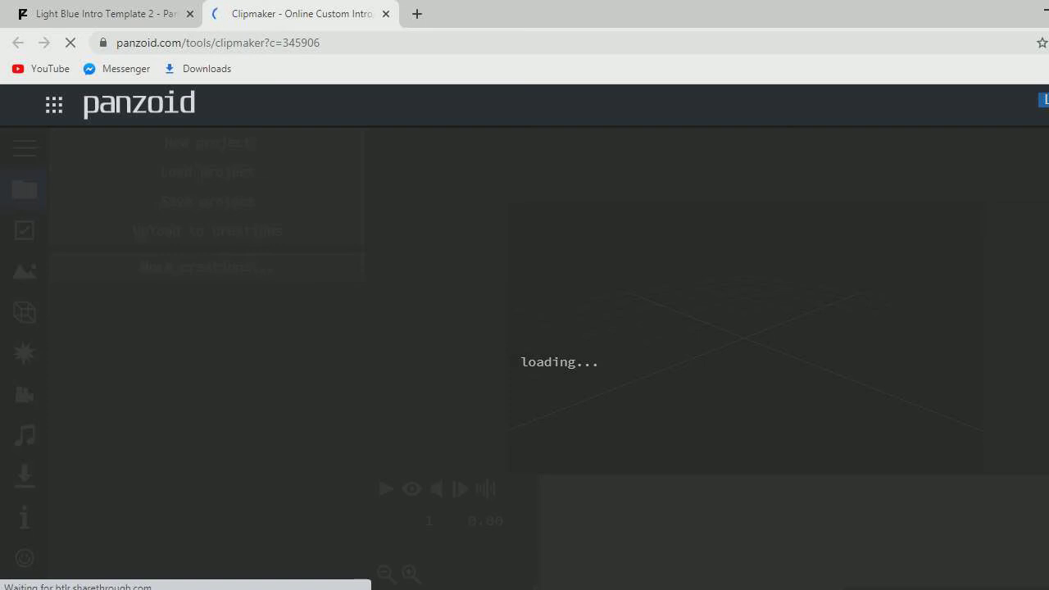
pyautogui.click(107, 14)
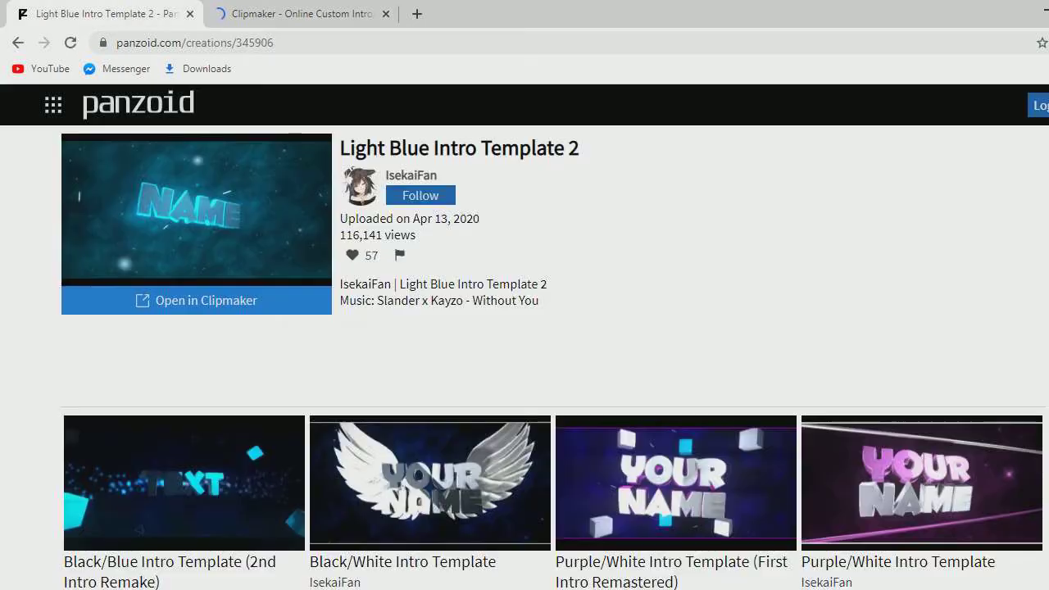
pyautogui.click(300, 14)
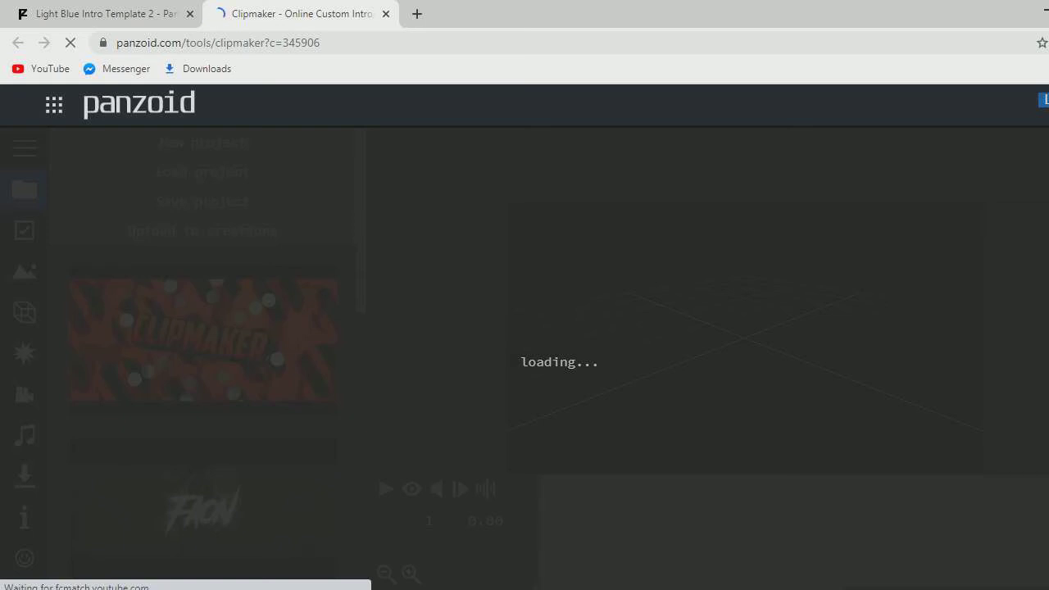
pyautogui.click(123, 14)
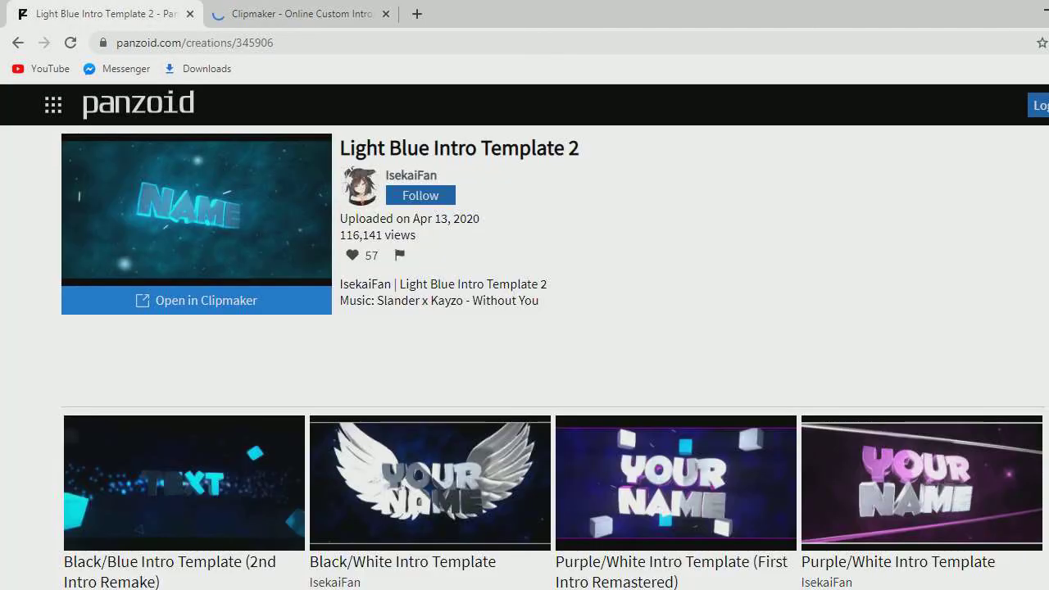
pyautogui.scroll(-1, 524, 361)
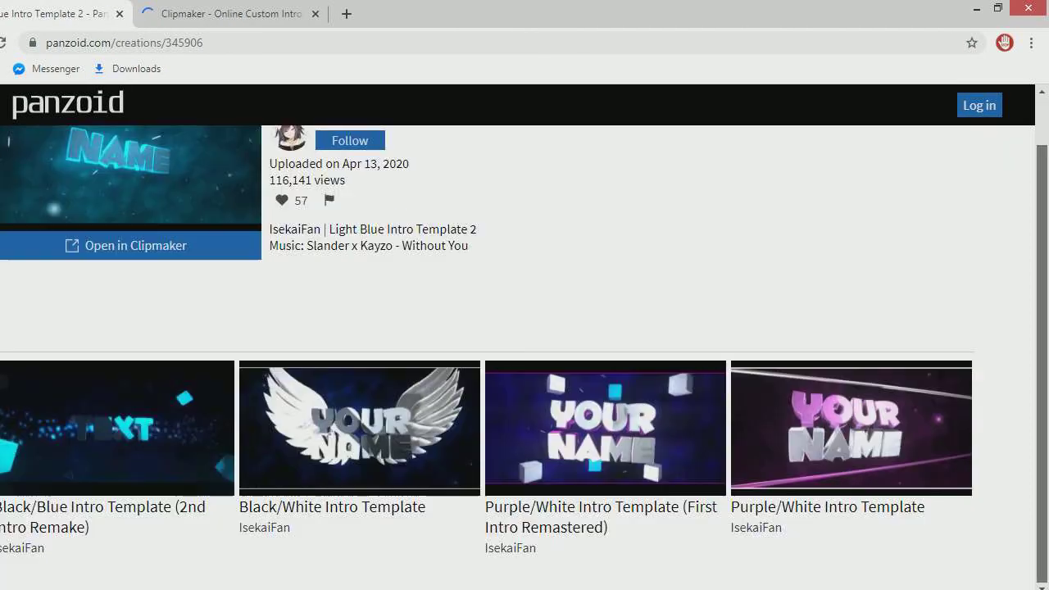
pyautogui.scroll(1, 329, 254)
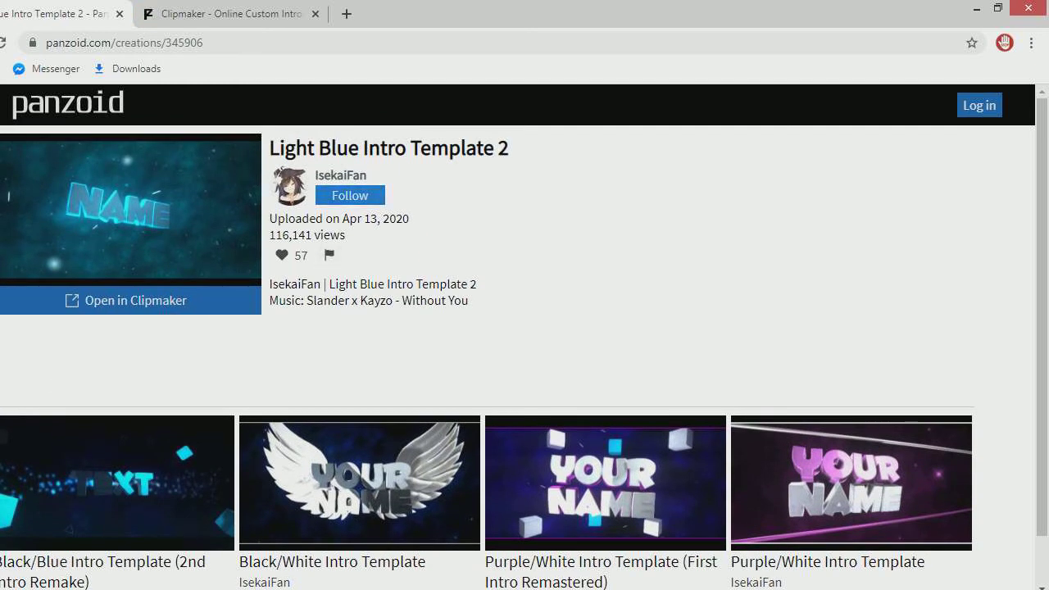
pyautogui.click(232, 14)
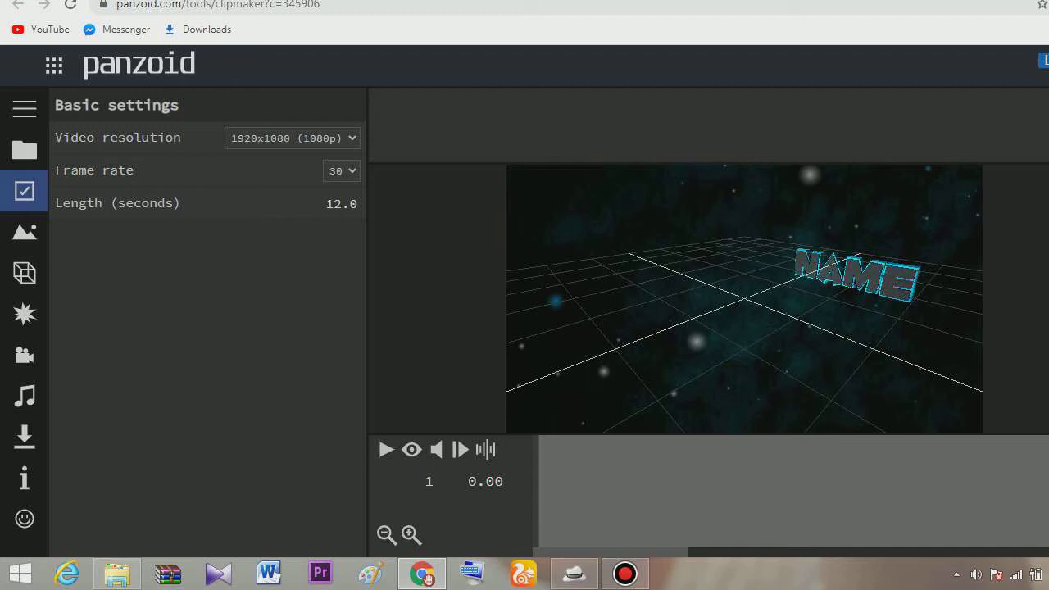
# - Configure the video with a length of 9.0 seconds, a frame rate of 30 and a resolution of 1280x720 (720p)
pyautogui.click(341, 203)
pyautogui.write('9.0')
pyautogui.click(341, 171)
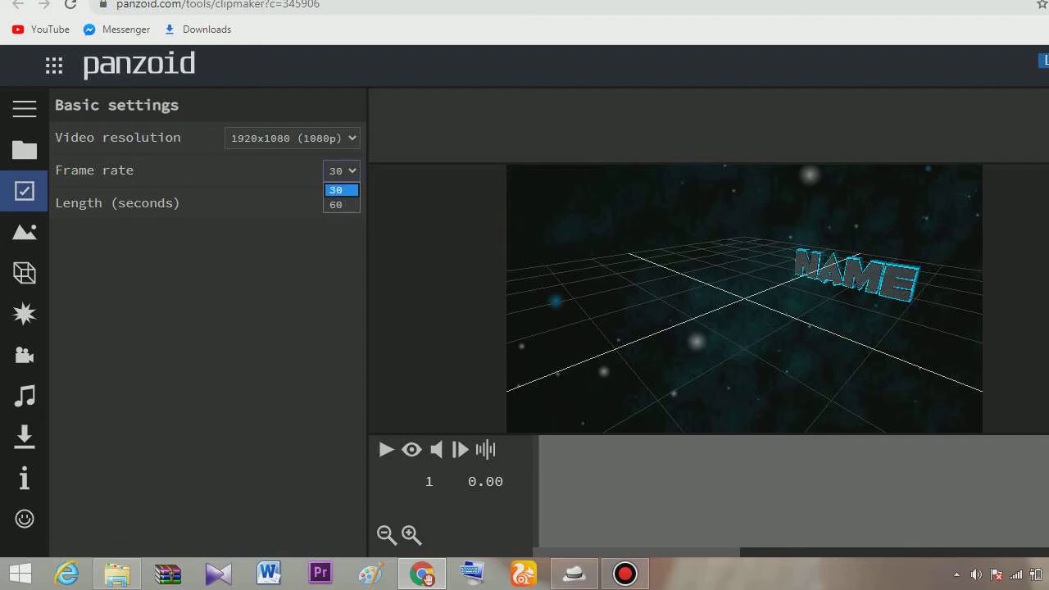
pyautogui.click(338, 191)
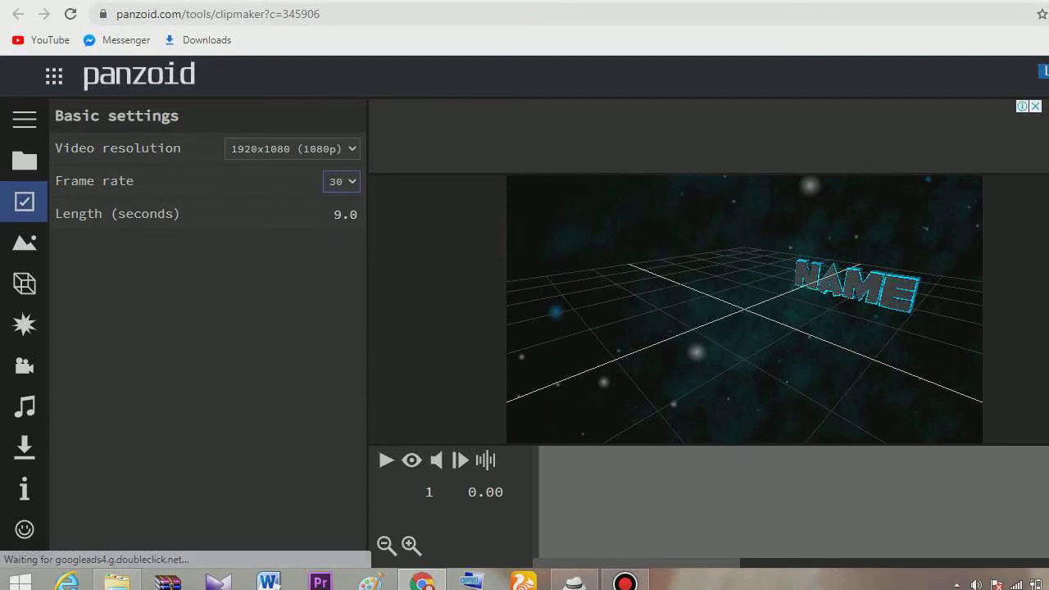
pyautogui.click(294, 138)
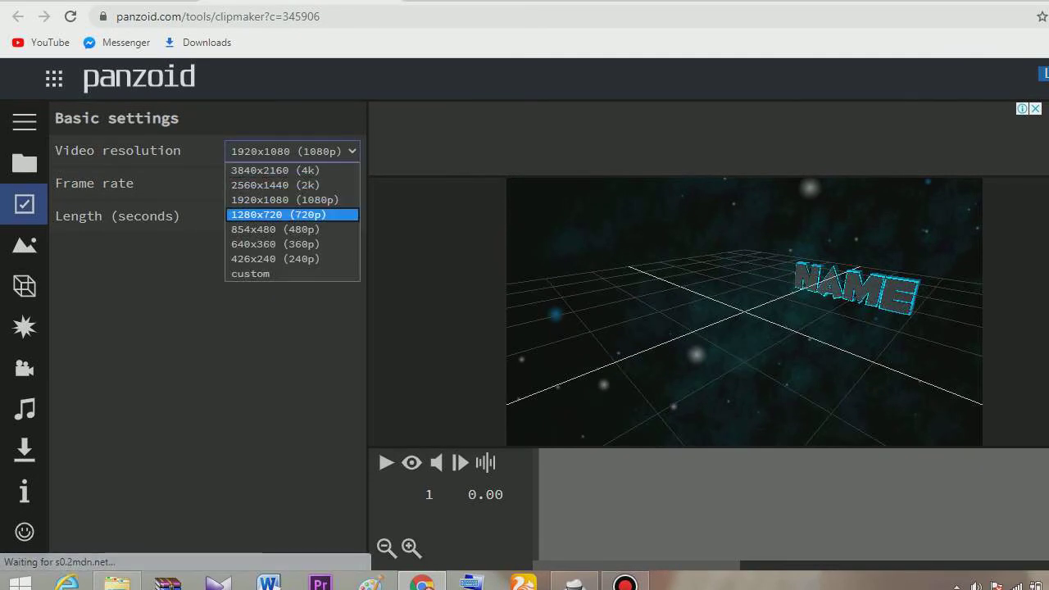
pyautogui.click(279, 214)
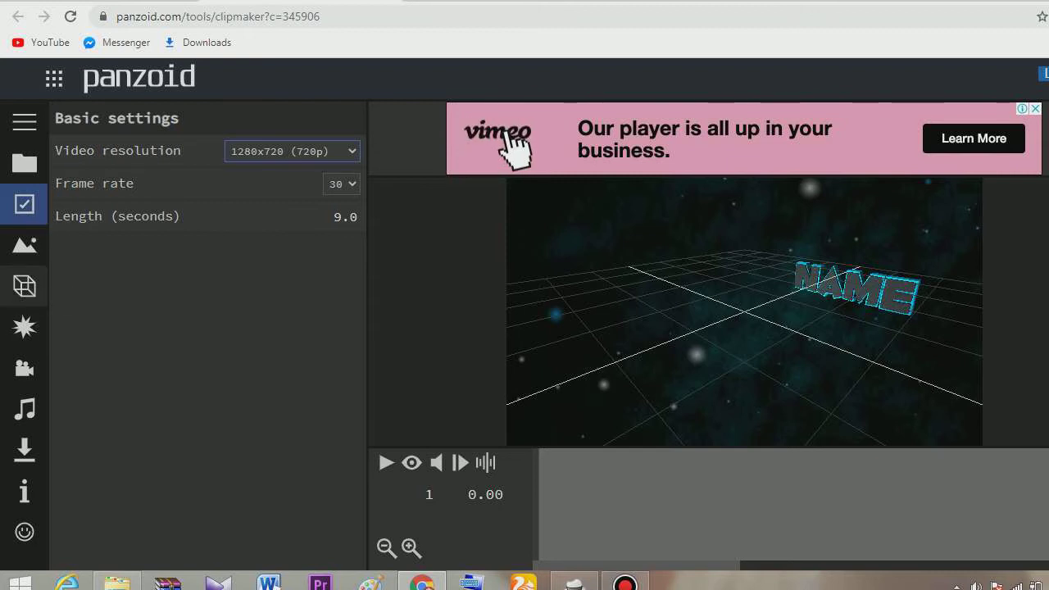
# - Change the text of the first 3D text object in the Name group to "3d"
pyautogui.click(25, 286)
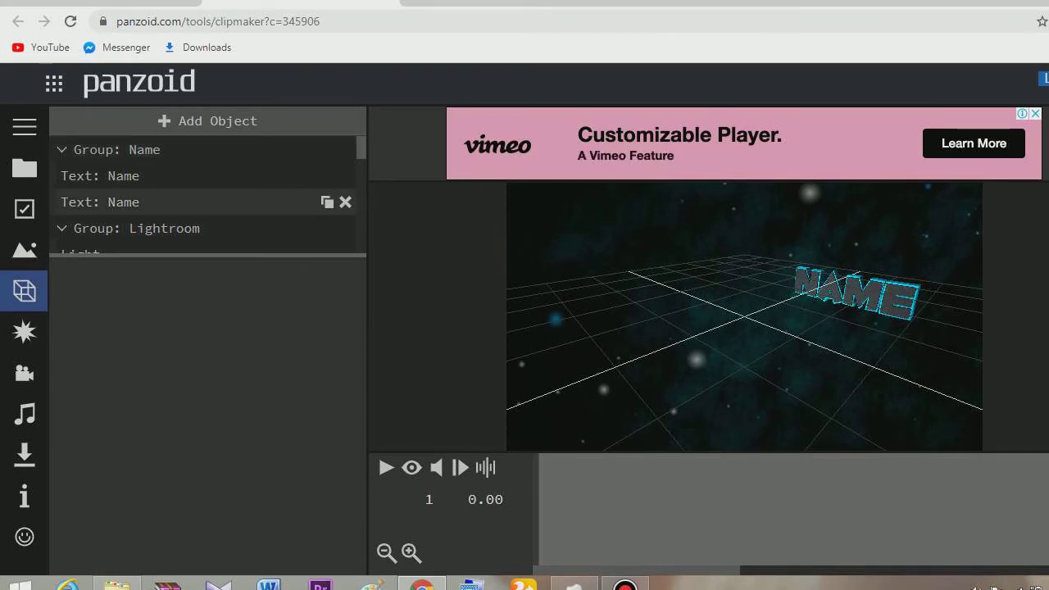
pyautogui.scroll(-3, 205, 198)
pyautogui.scroll(-5, 205, 197)
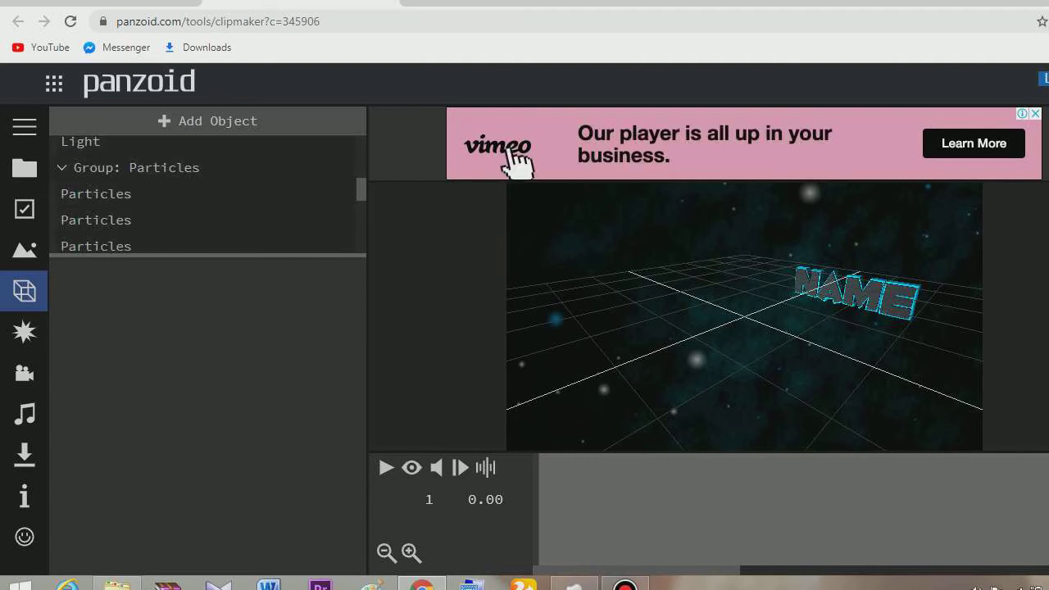
pyautogui.scroll(8, 205, 202)
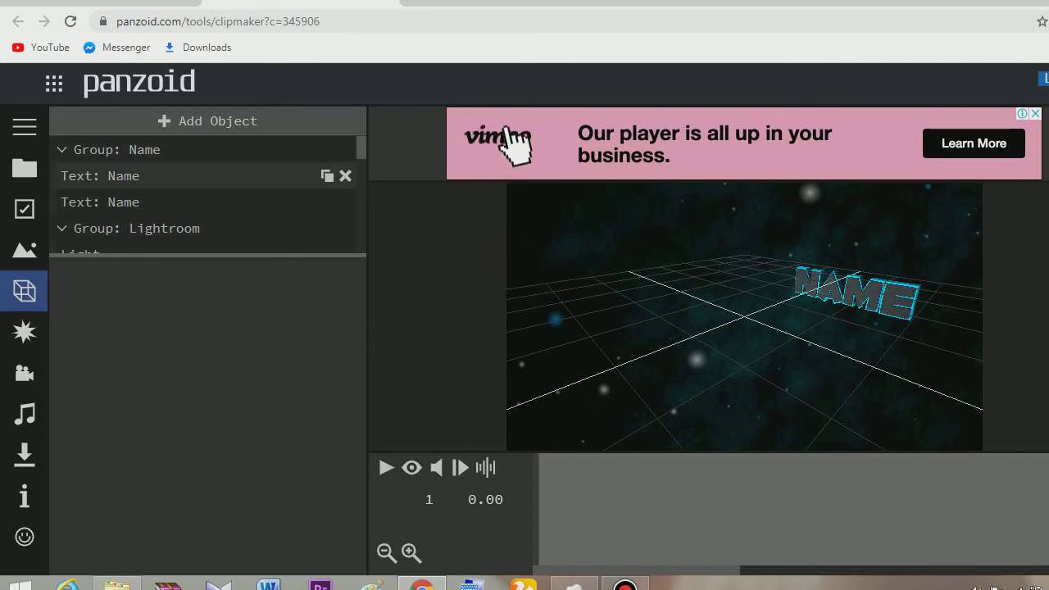
pyautogui.click(164, 176)
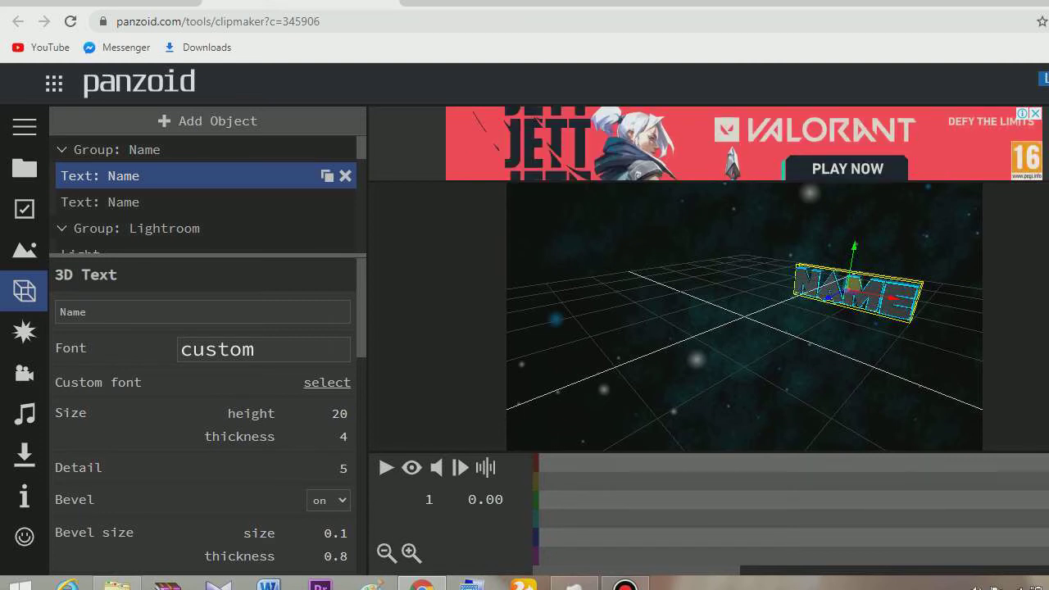
pyautogui.doubleClick(73, 313)
pyautogui.press('BackSpace')
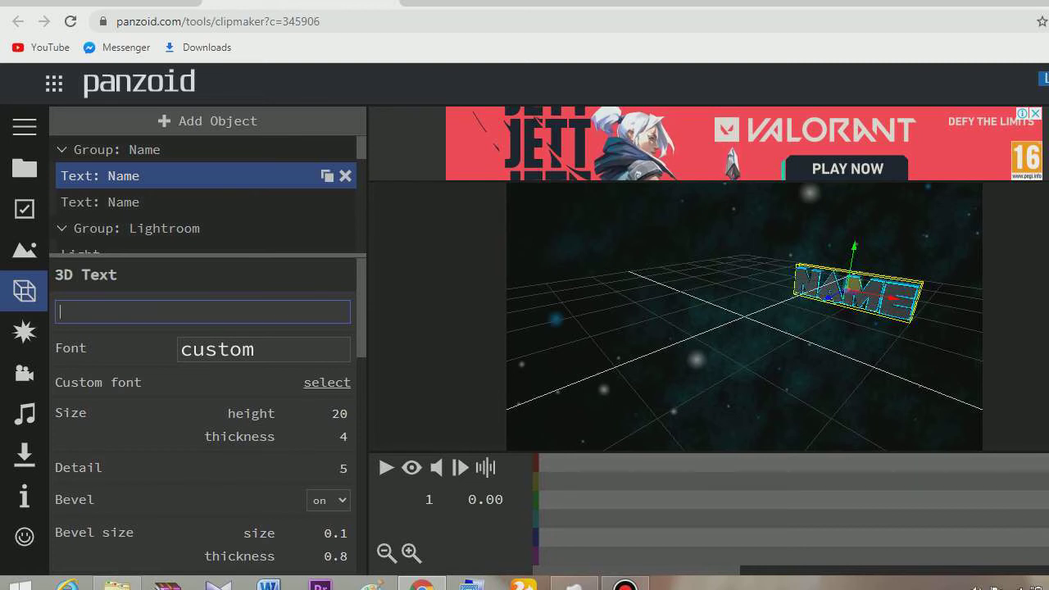
pyautogui.write('d')
pyautogui.press('Tab')
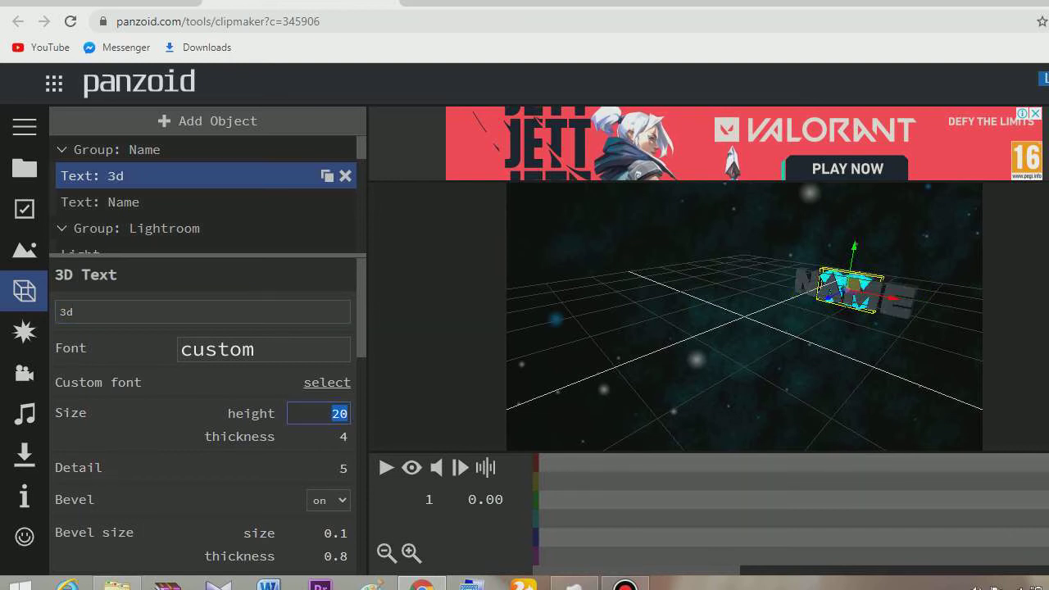
# - Set the size of the "3d" text object to height 25 and thickness 8
pyautogui.write('25')
pyautogui.press('Tab')
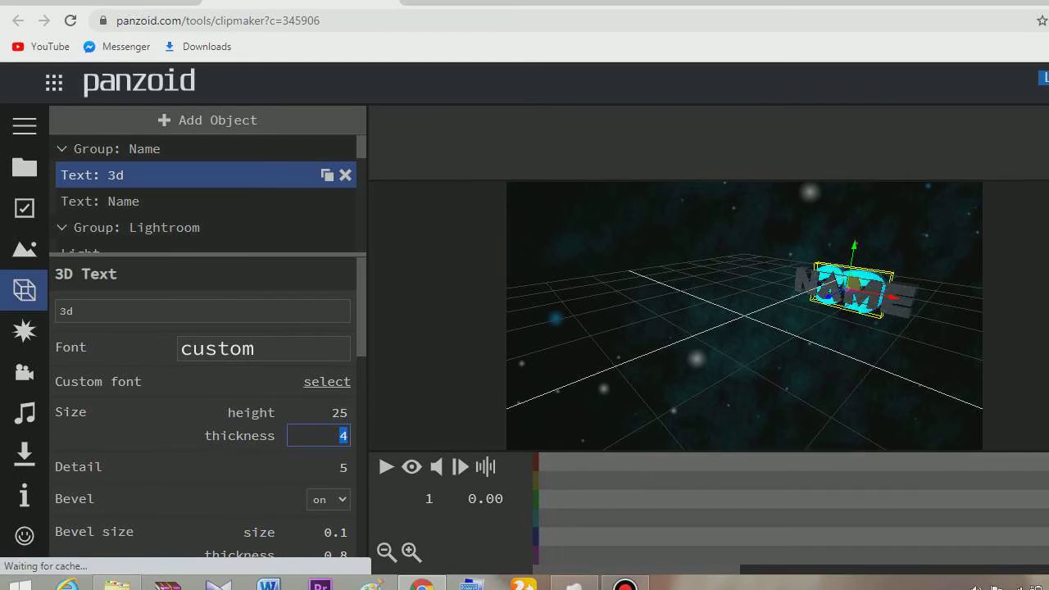
pyautogui.write('8')
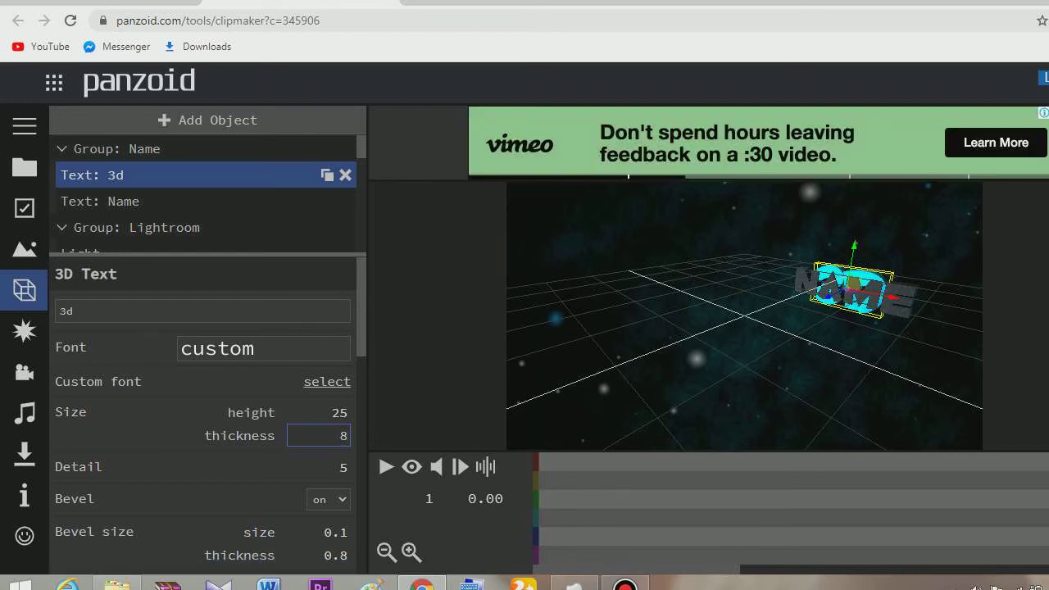
pyautogui.press('Return')
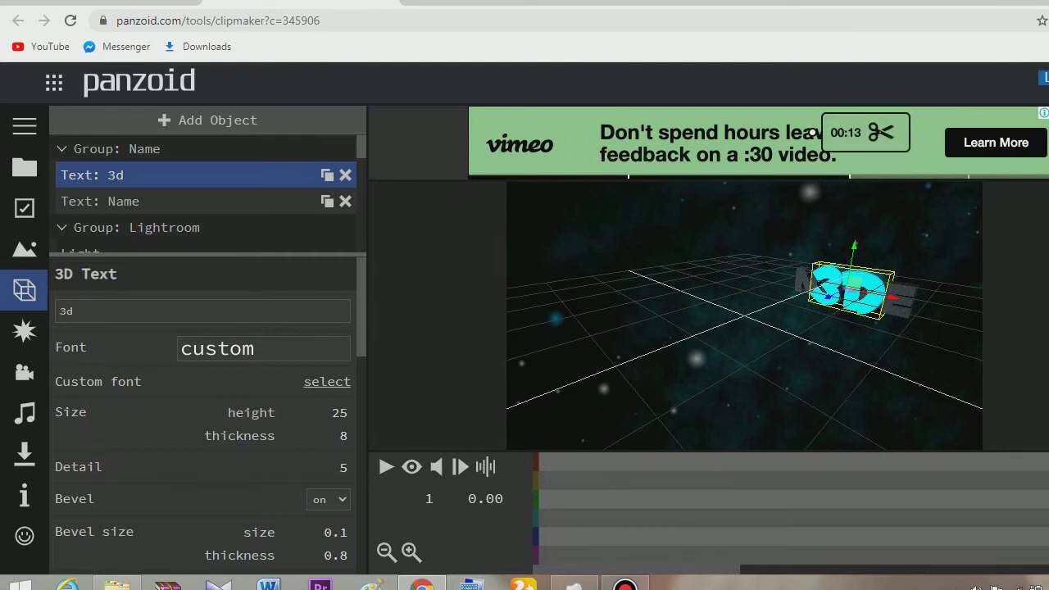
# - Change the text of the second 3D text object in the Name group from "Name" to "3D"
pyautogui.click(164, 202)
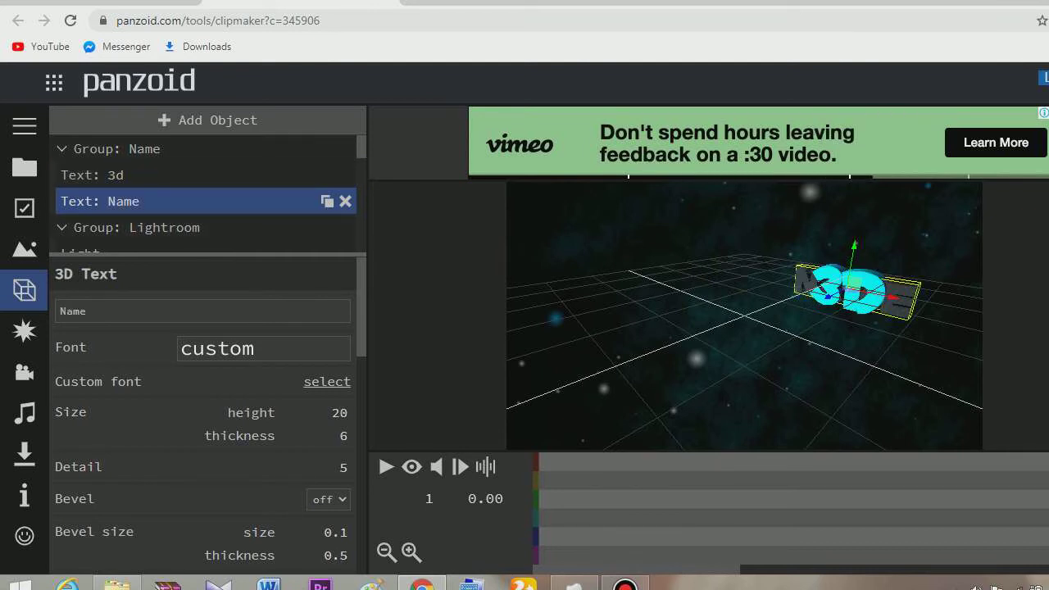
pyautogui.moveTo(106, 312); pyautogui.dragTo(24, 317)
pyautogui.press('BackSpace')
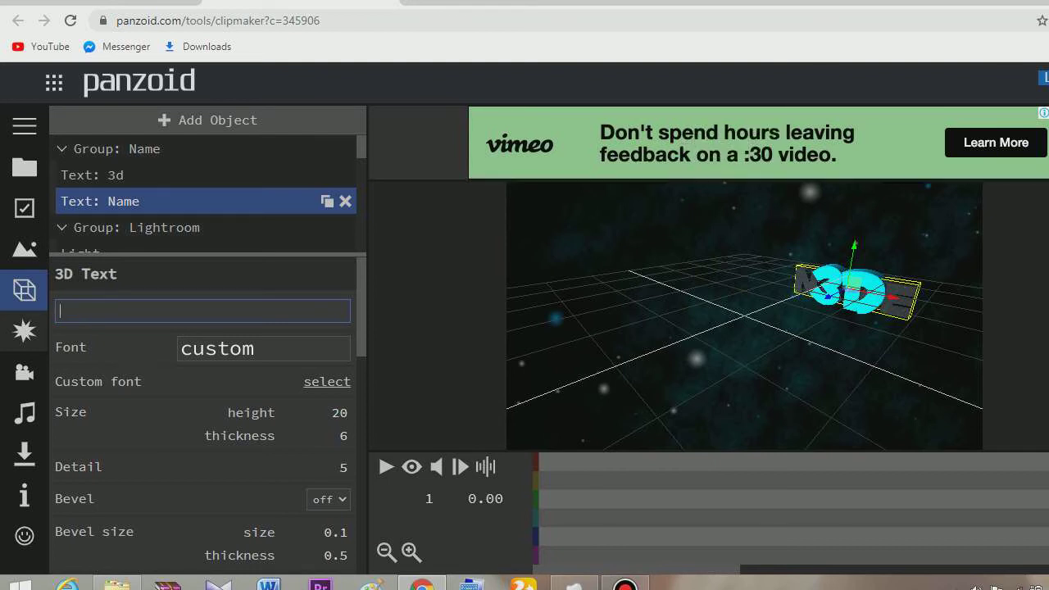
pyautogui.write('3d')
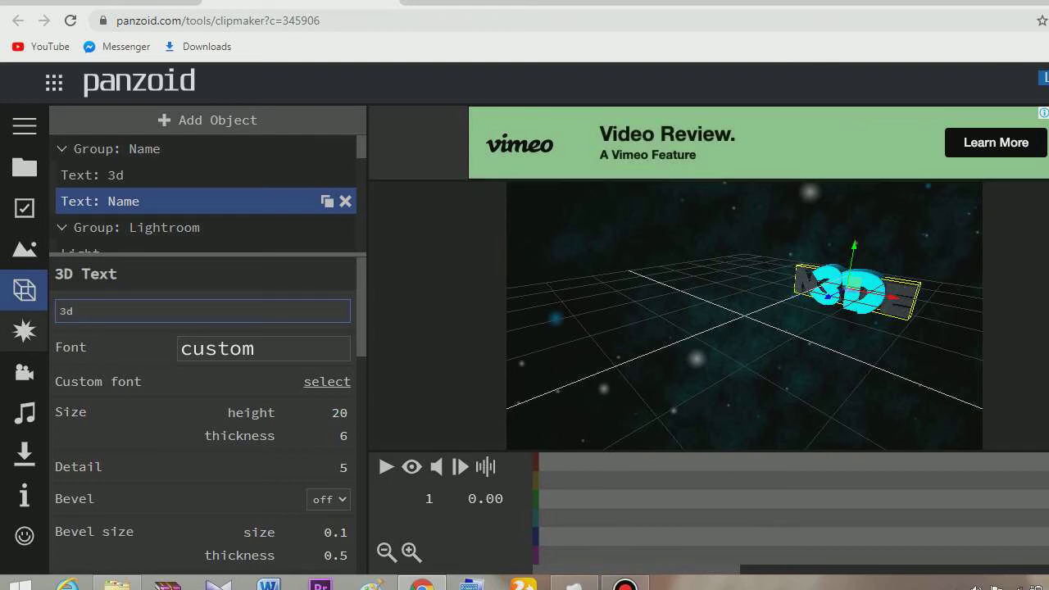
pyautogui.press('BackSpace')
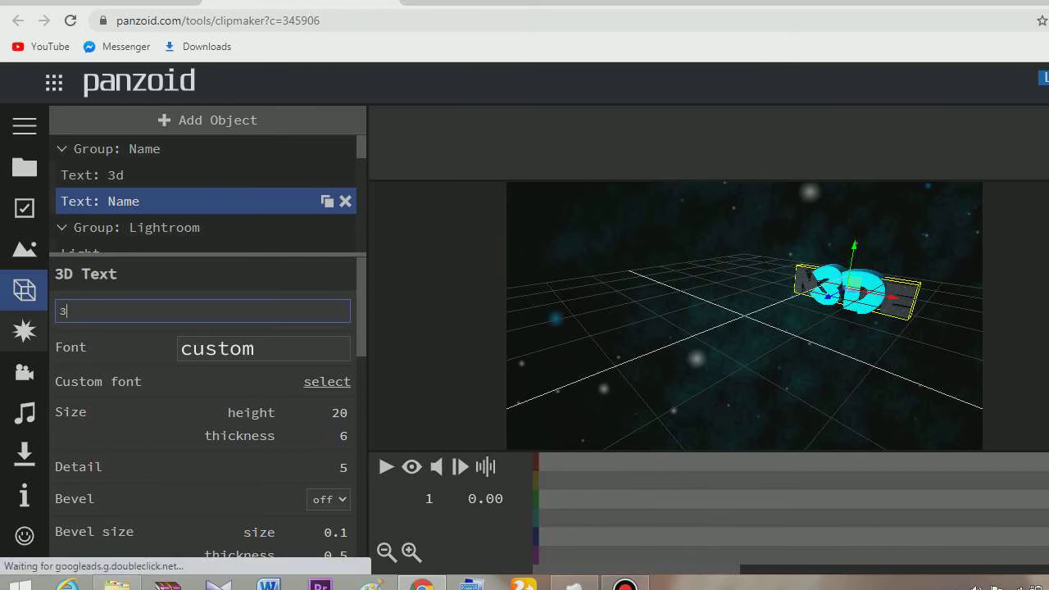
pyautogui.write('D')
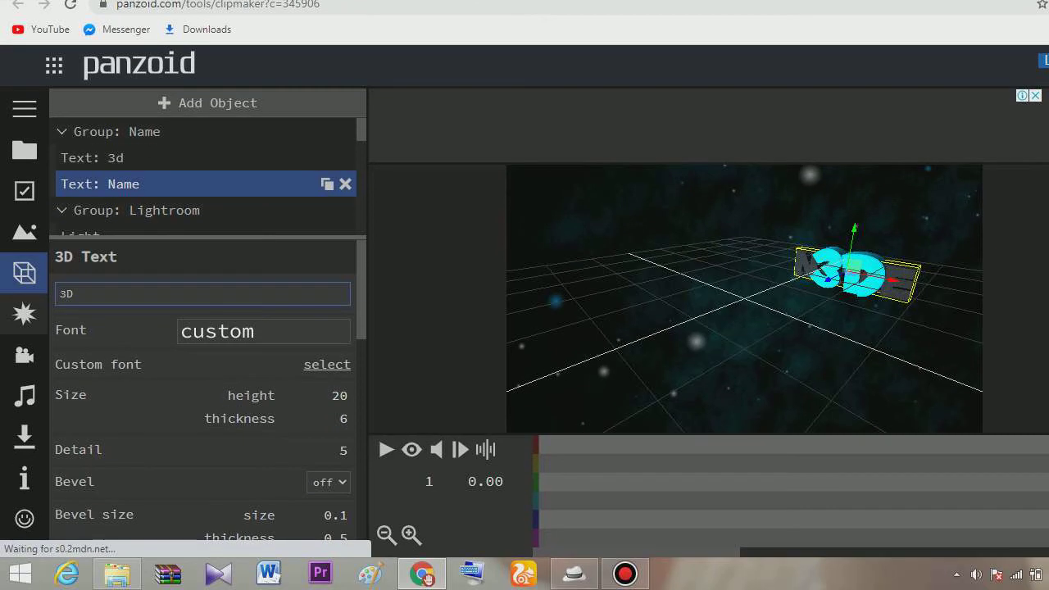
# - Set the size of the "3D" text object to height 24 and thickness 8
pyautogui.click(337, 407)
pyautogui.write('24')
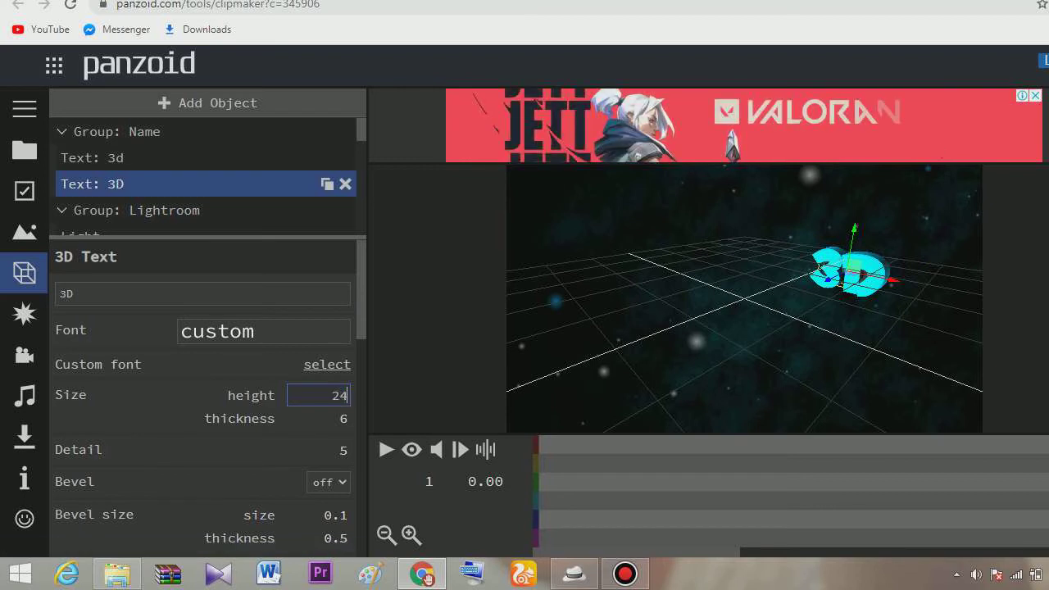
pyautogui.press('Tab')
pyautogui.write('8')
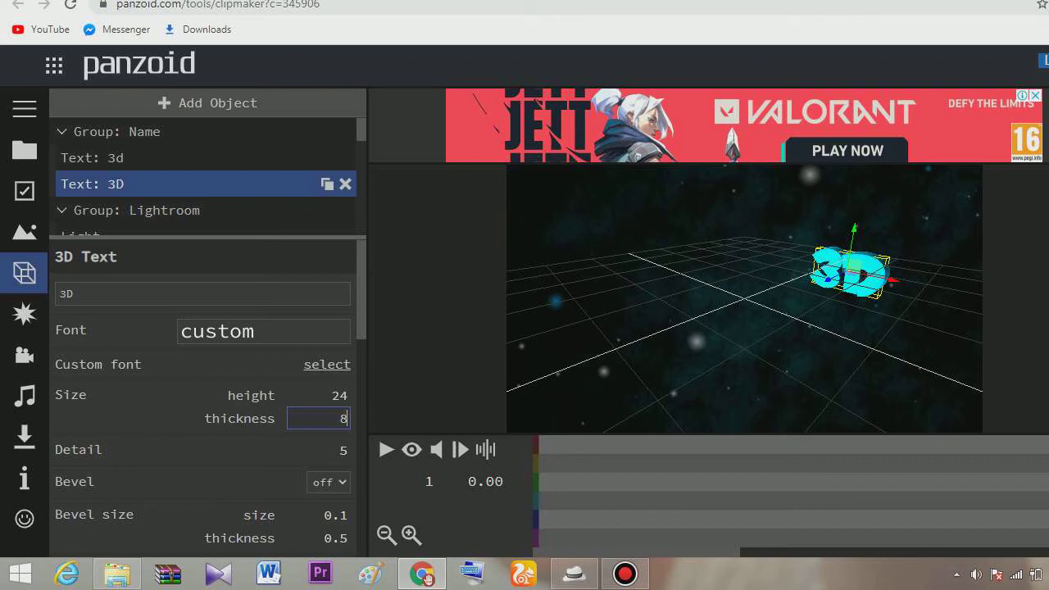
pyautogui.press('Return')
# - Set the size of the "3D" text object to height 20 and thickness 6
pyautogui.click(338, 396)
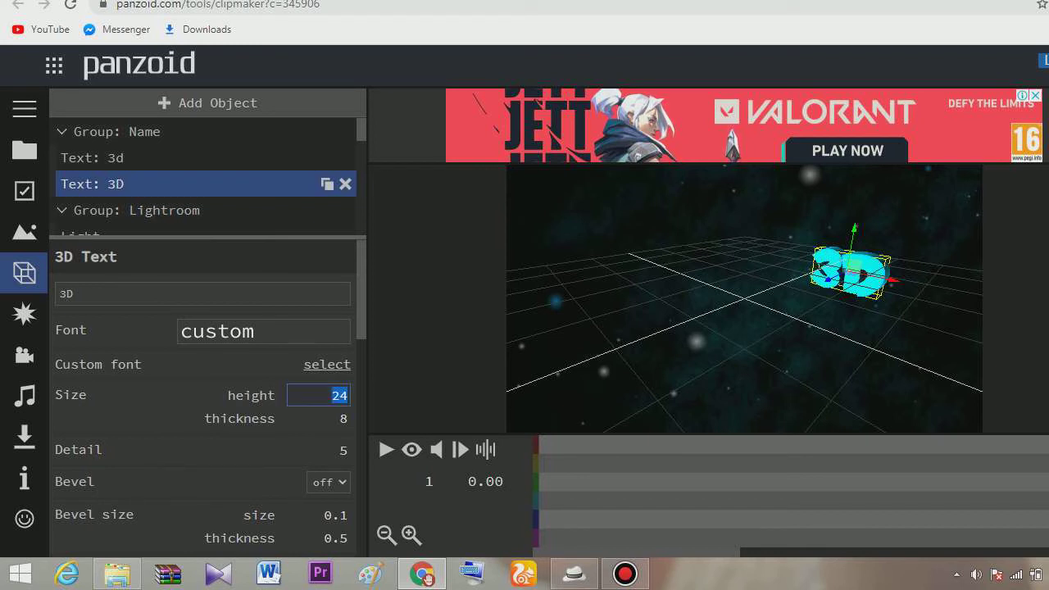
pyautogui.write('20')
pyautogui.press('Tab')
pyautogui.write('6')
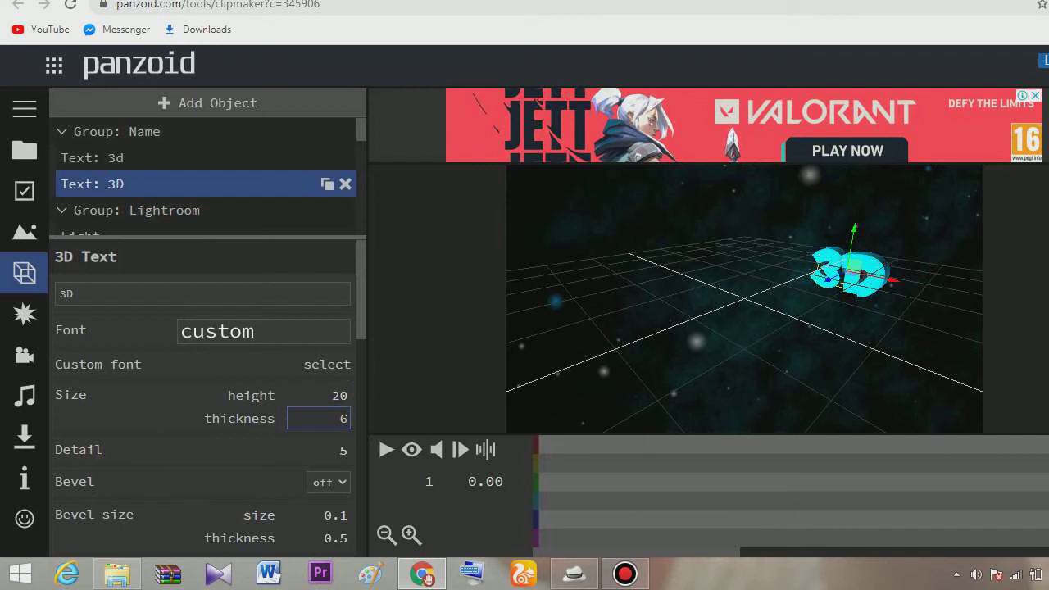
pyautogui.press('Return')
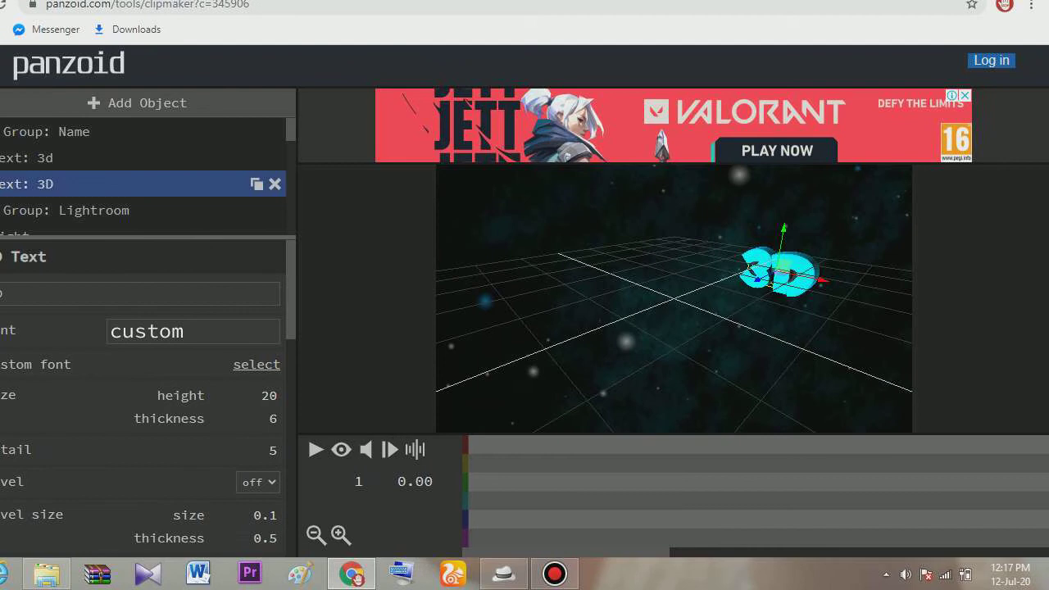
# - Set the size of the "3d" text object to height 16 and thickness 5
pyautogui.moveTo(744, 352); pyautogui.dragTo(845, 342)
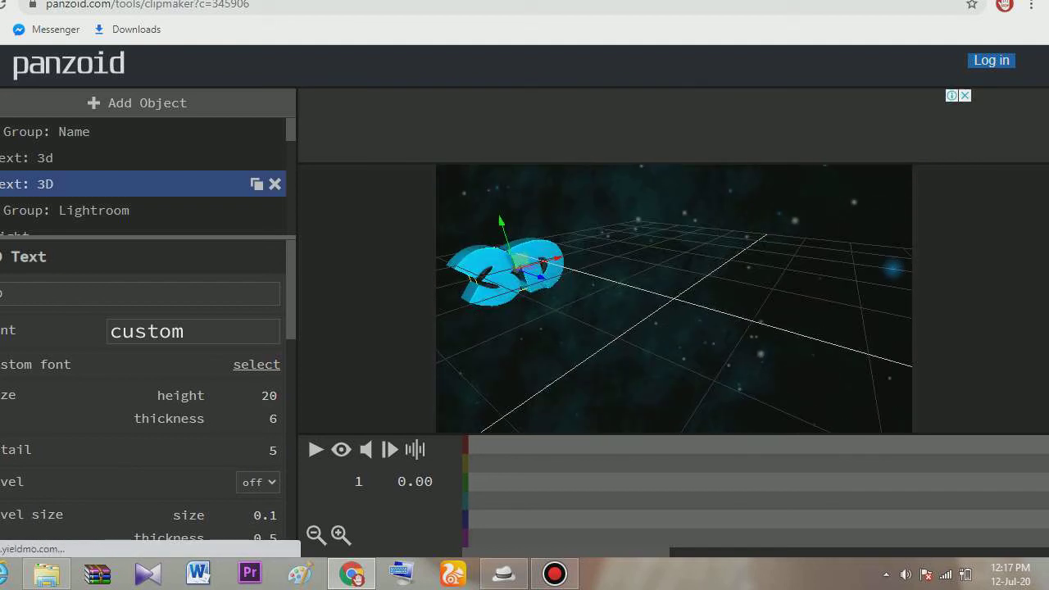
pyautogui.scroll(1, 673, 299)
pyautogui.scroll(-2, 673, 298)
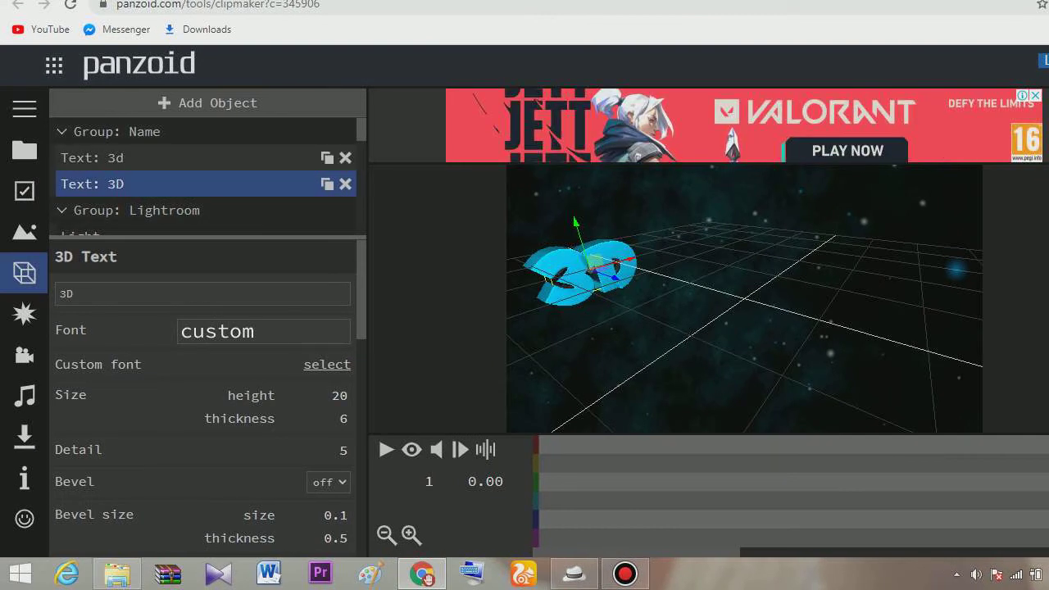
pyautogui.click(164, 158)
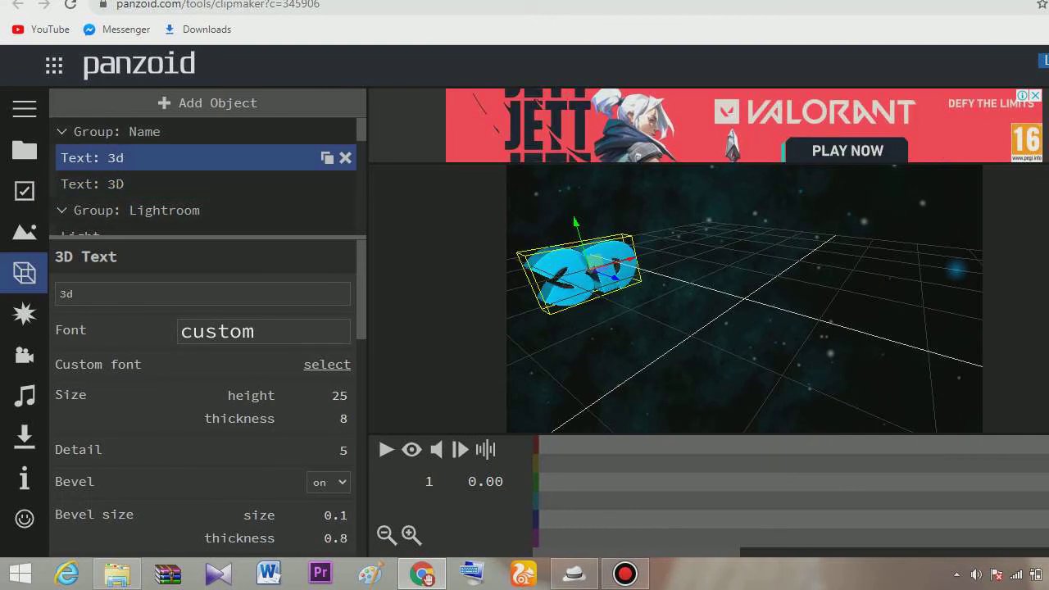
pyautogui.click(336, 396)
pyautogui.write('16')
pyautogui.press('Tab')
pyautogui.write('5')
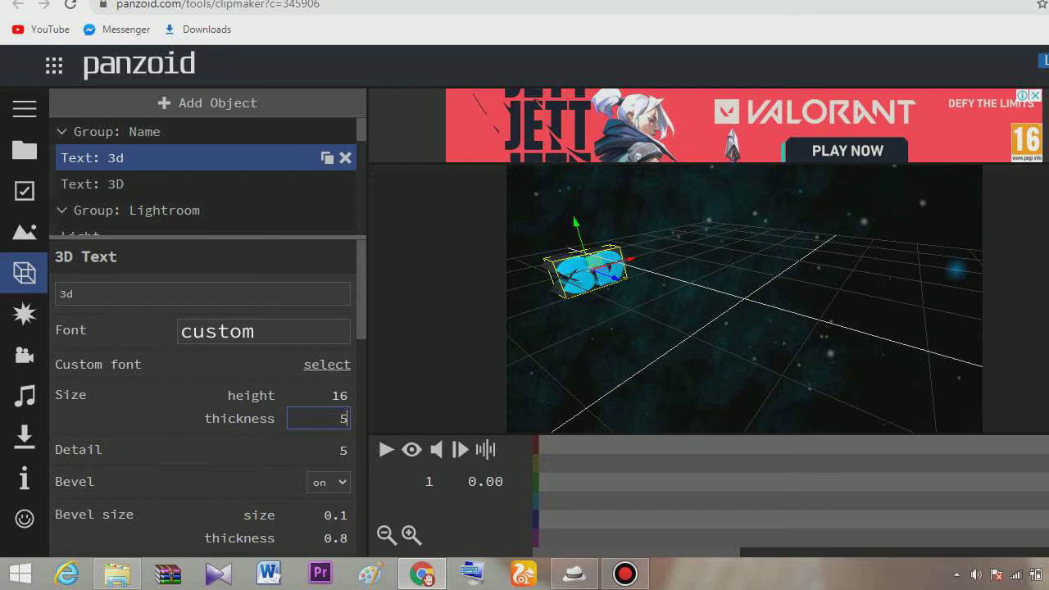
pyautogui.press('Return')
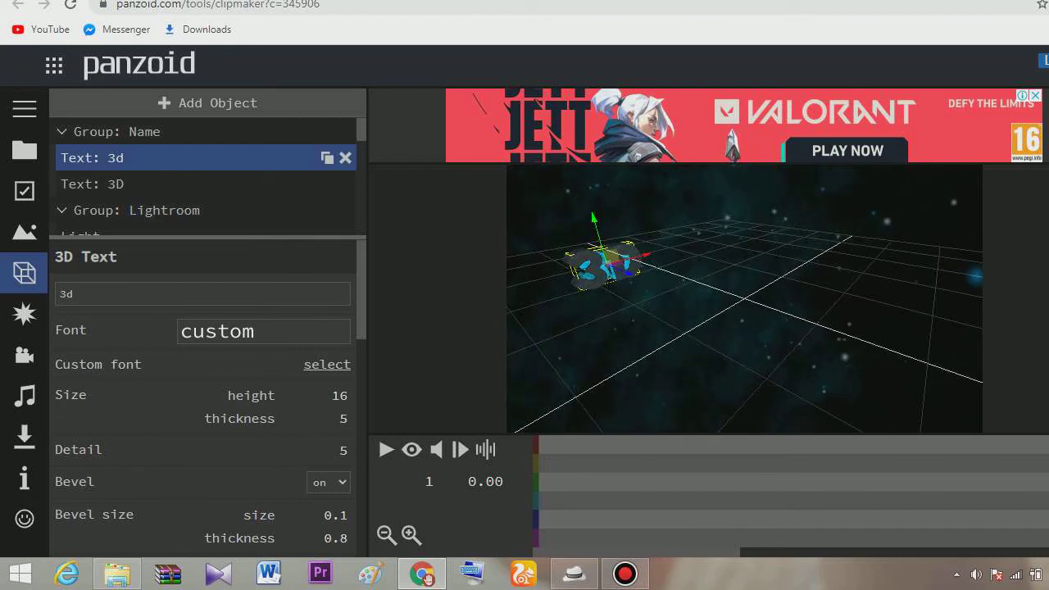
# - Set the size of the "3d" text object to height 19 and thickness 4
pyautogui.click(328, 395)
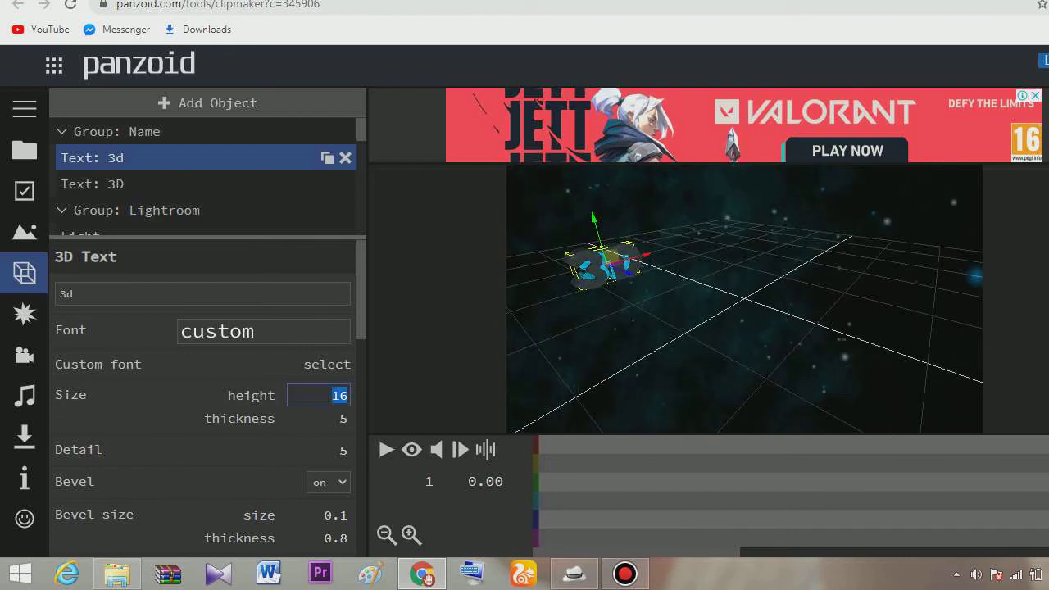
pyautogui.write('19')
pyautogui.press('Tab')
pyautogui.write('6')
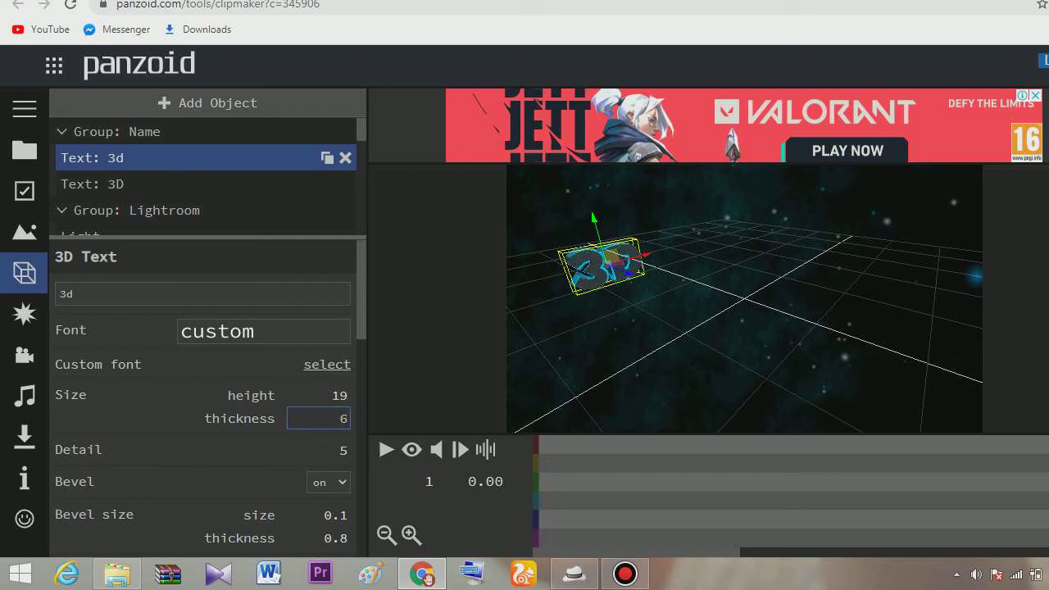
pyautogui.press('Return')
pyautogui.click(341, 419)
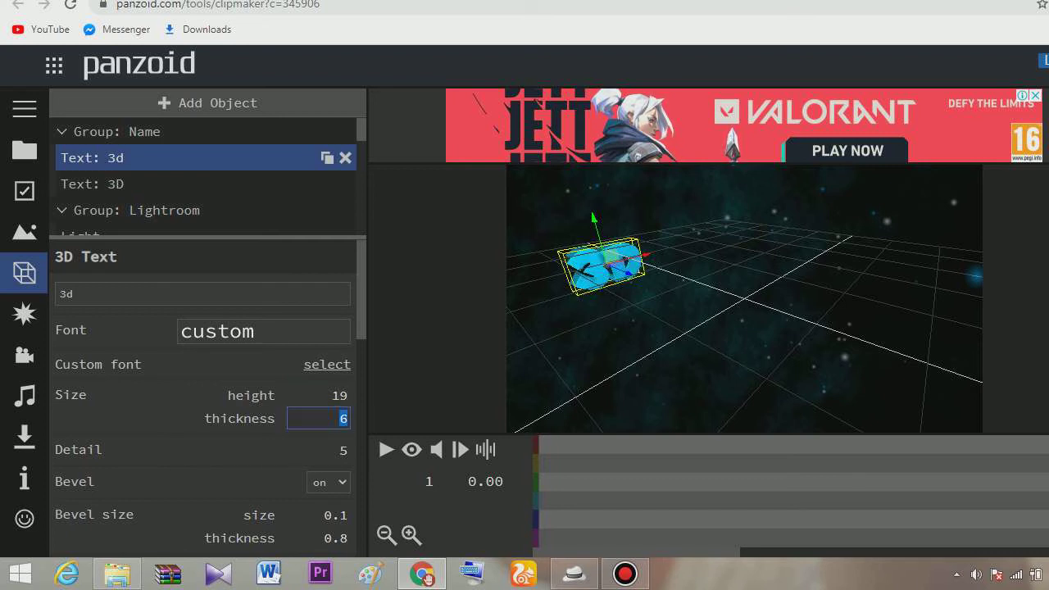
pyautogui.write('4')
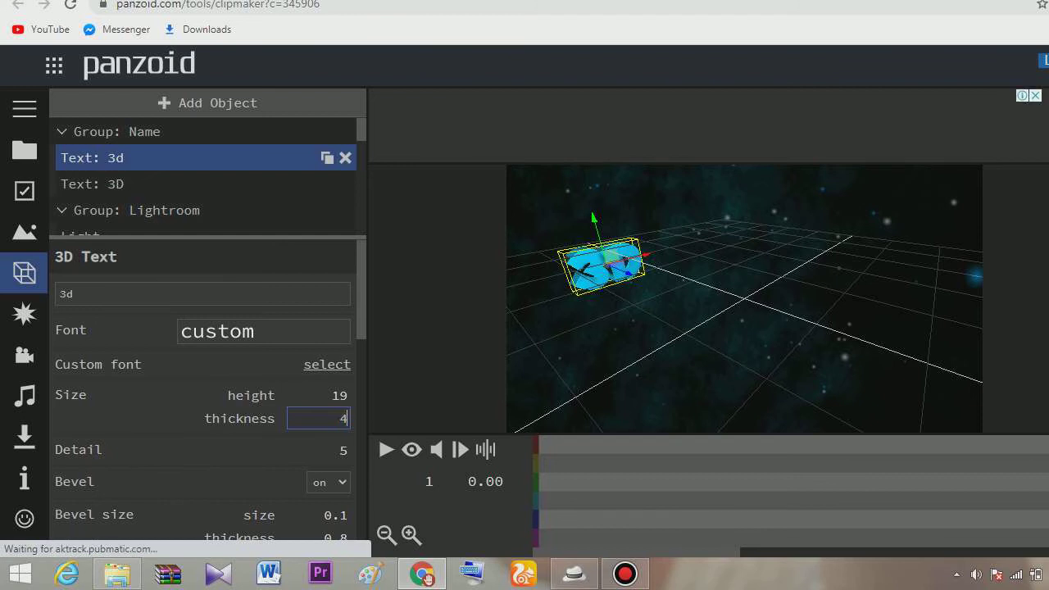
pyautogui.press('Return')
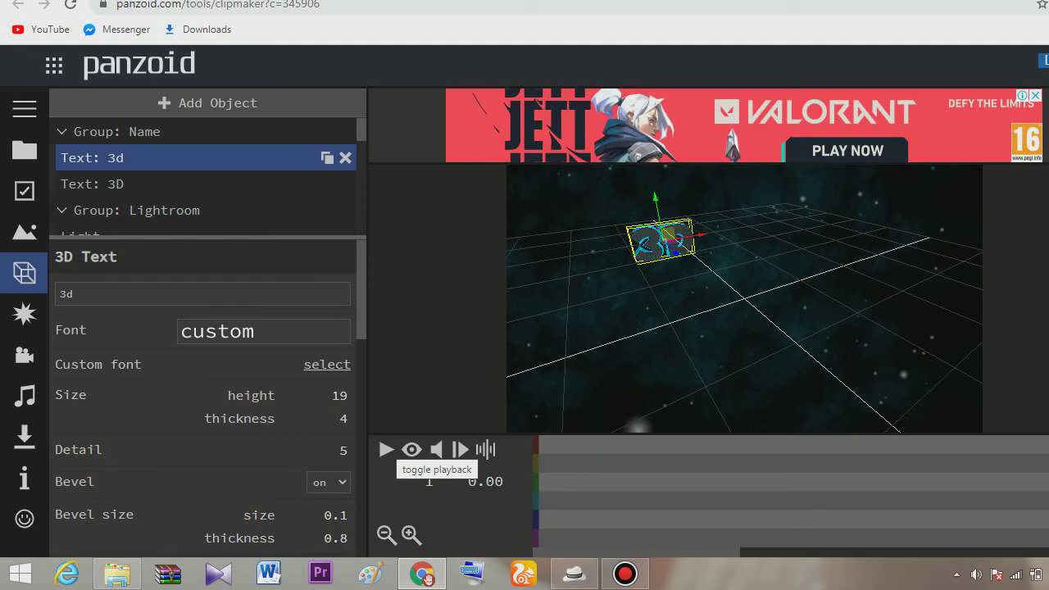
# - Play the intro animation and pause it once the 3D text is shown, and open the video download settings
pyautogui.click(386, 449)
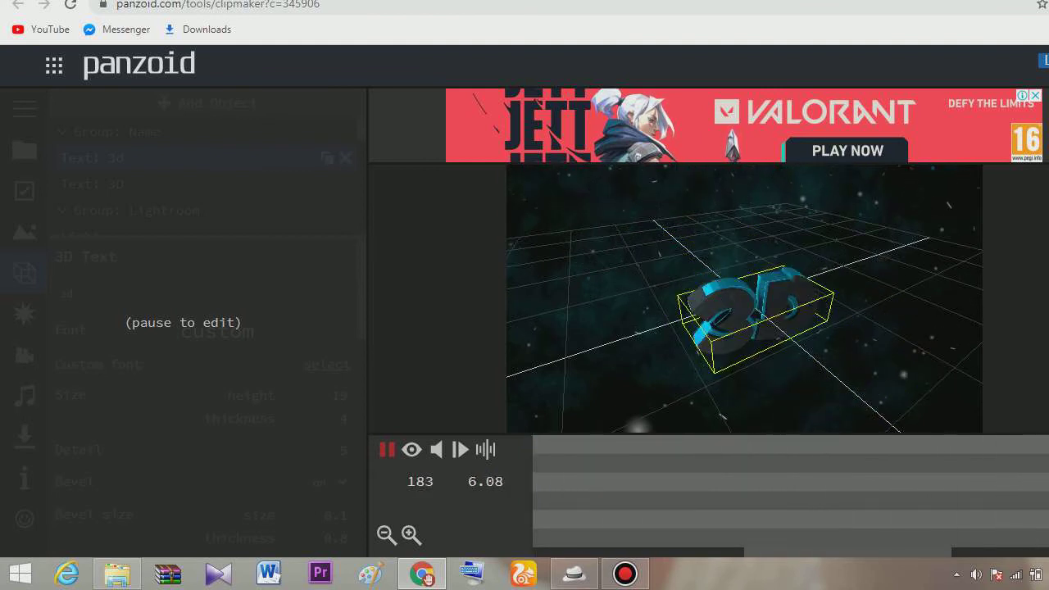
pyautogui.press('space')
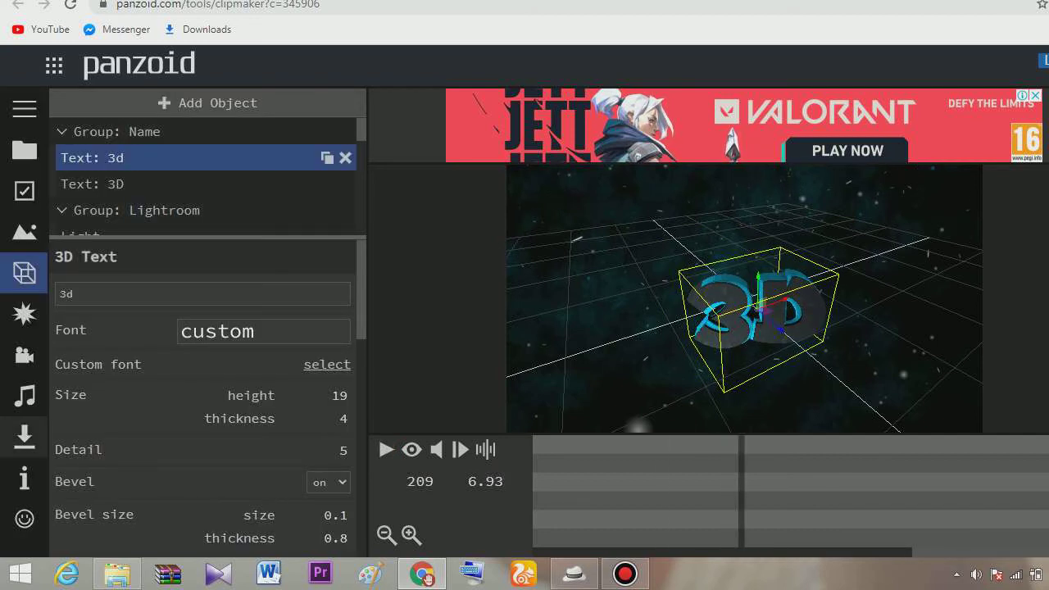
pyautogui.click(25, 437)
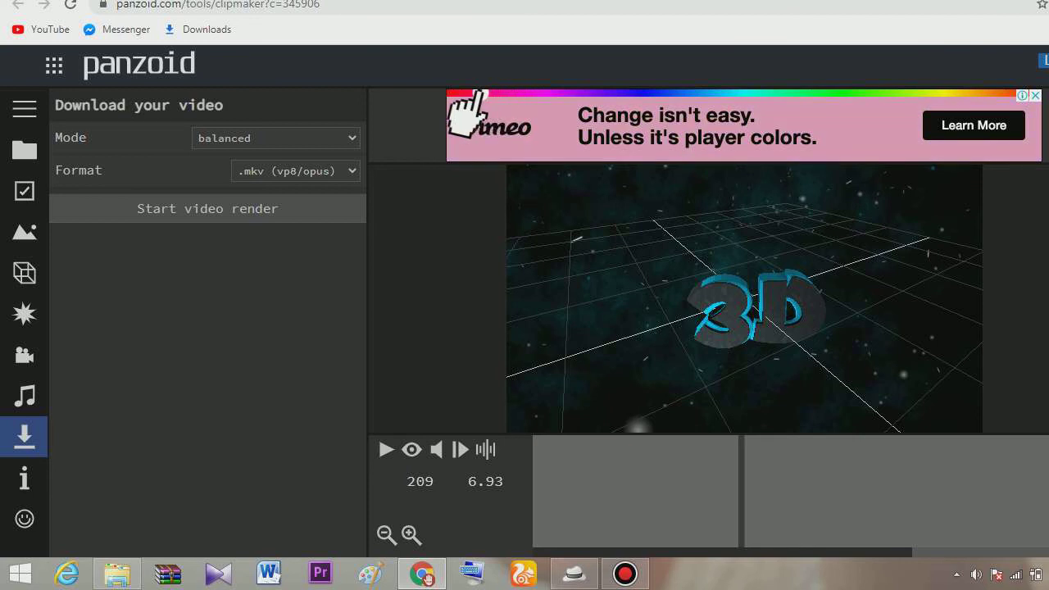
# - Switch to File Explorer and open the Downloads folder on Local Disk (D:)
pyautogui.click(117, 574)
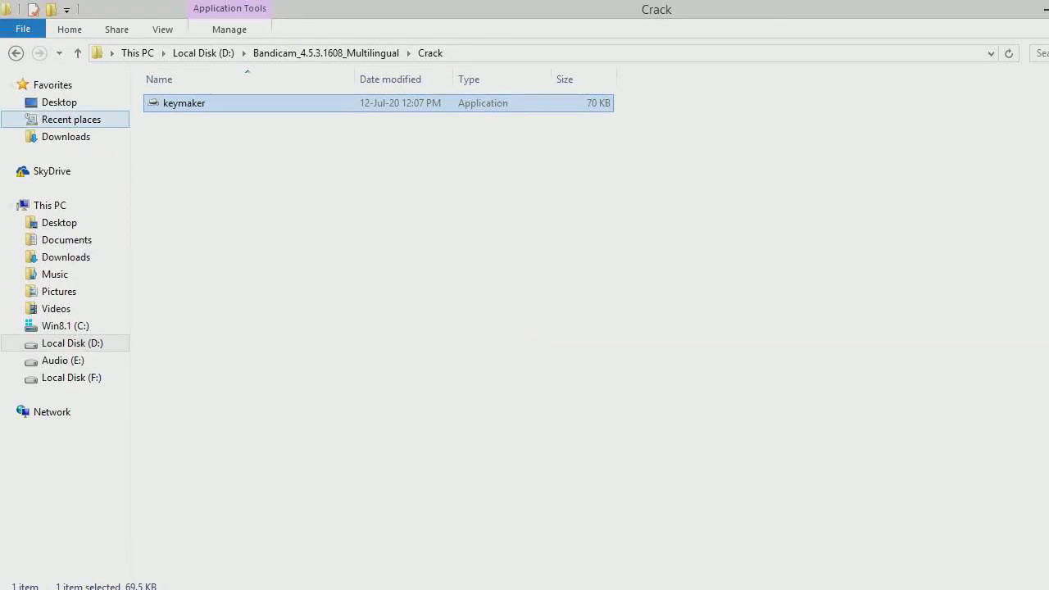
pyautogui.click(16, 14)
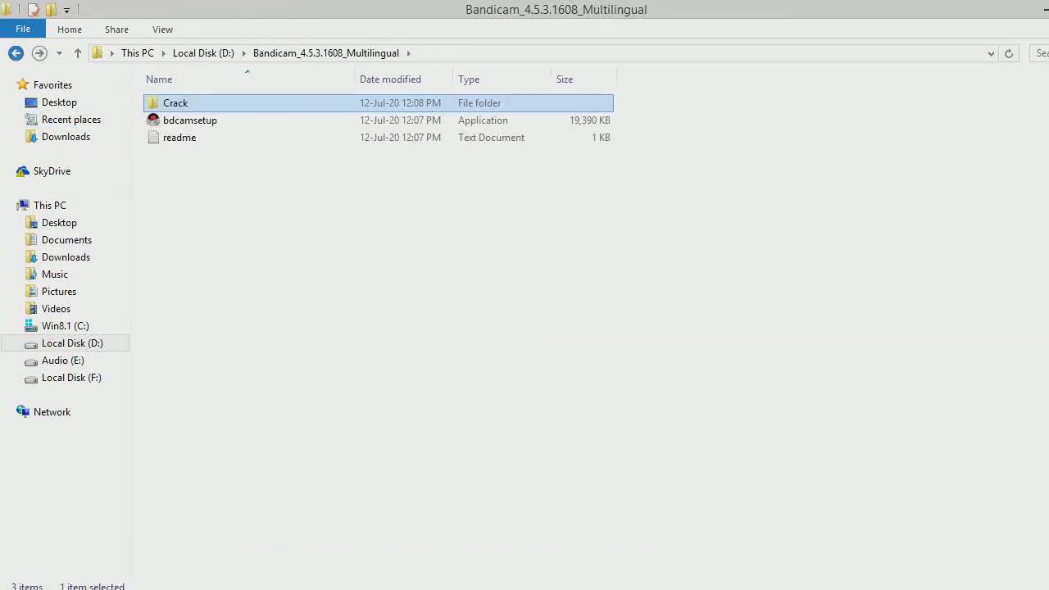
pyautogui.click(16, 53)
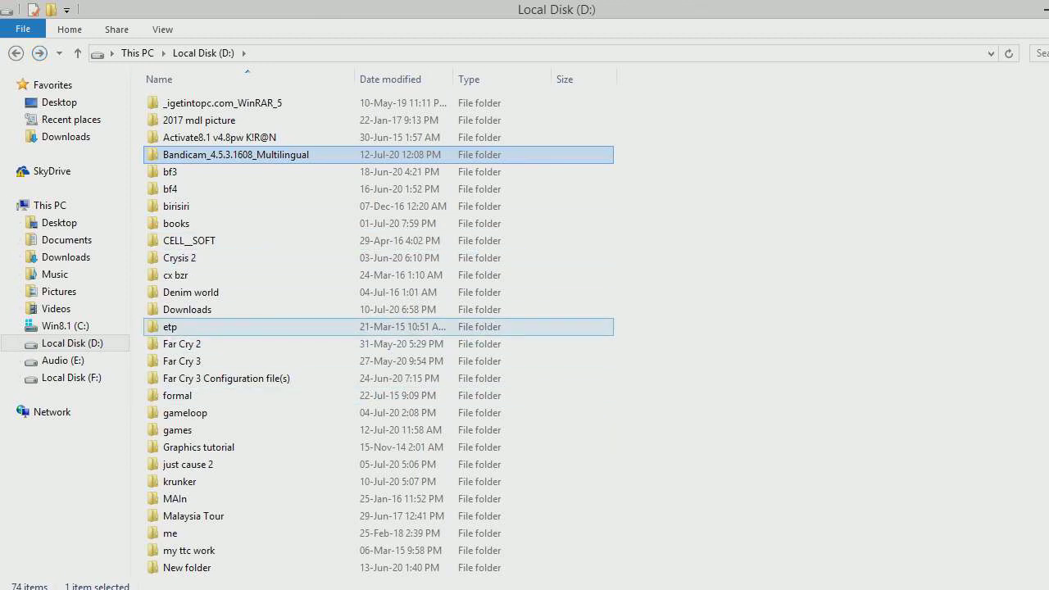
pyautogui.doubleClick(187, 310)
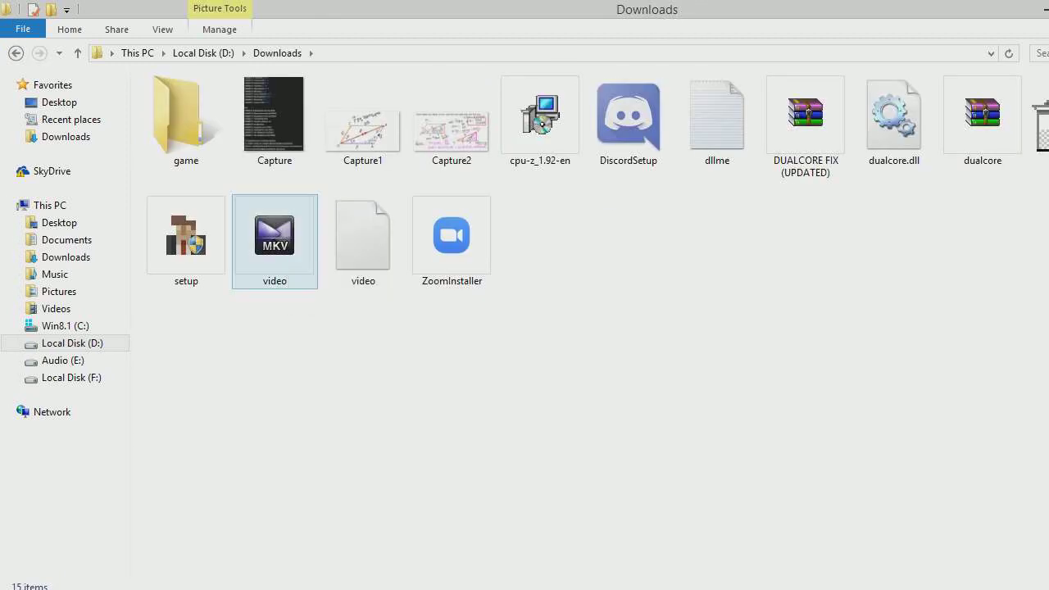
# - Play the downloaded MKV file named video in KMPlayer, dismissing the update notice, and close the player
pyautogui.click(282, 251)
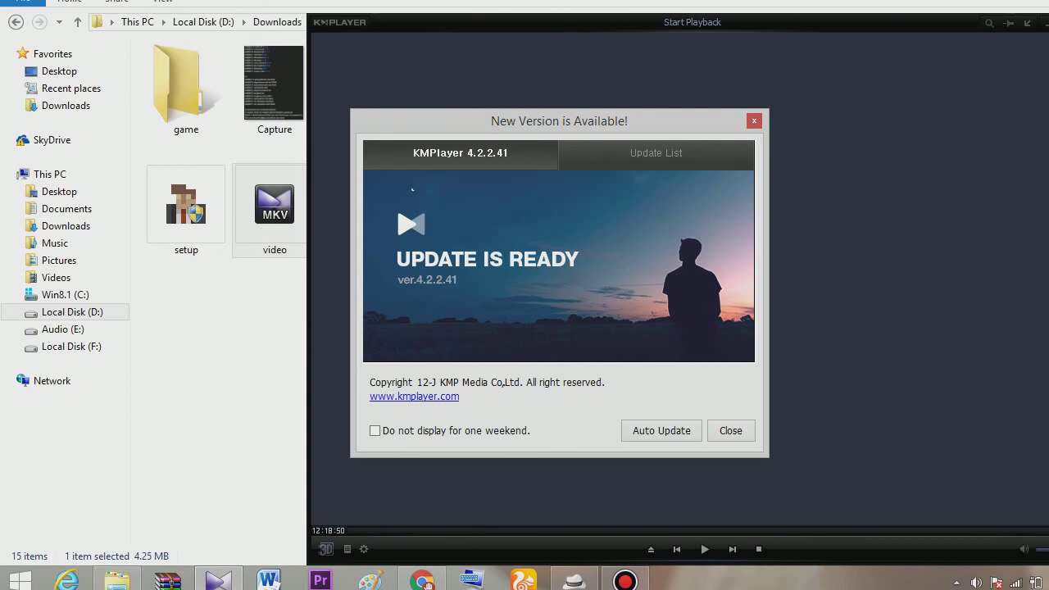
pyautogui.press('Escape')
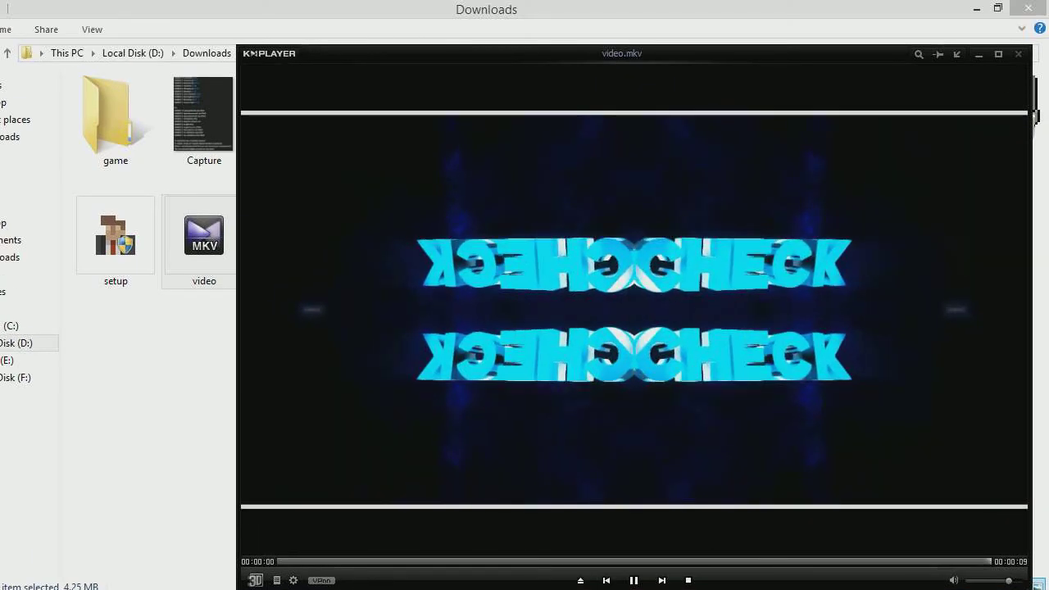
pyautogui.hotkey('alt', 'F4')
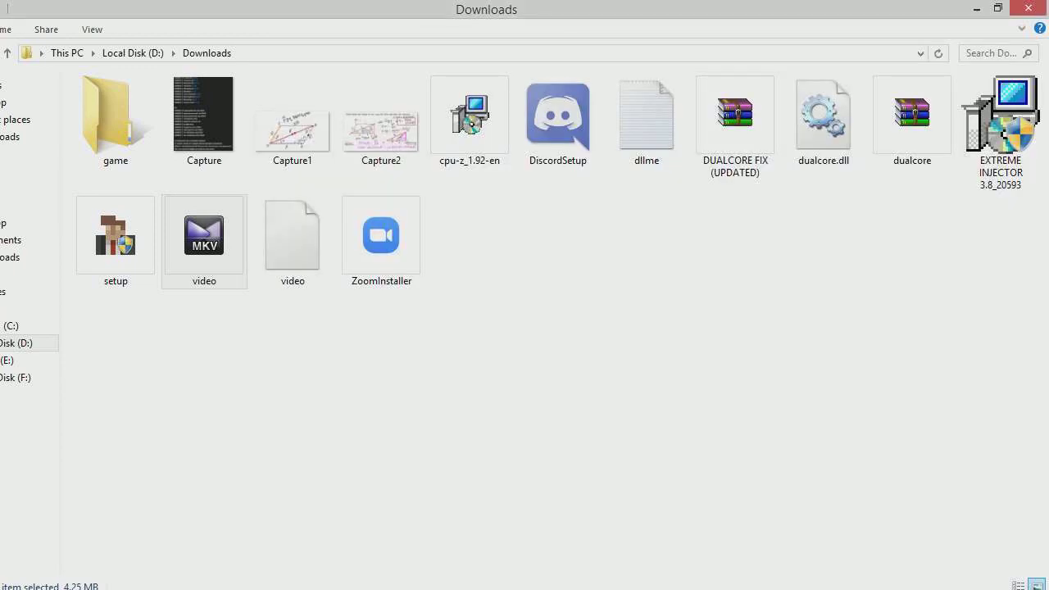